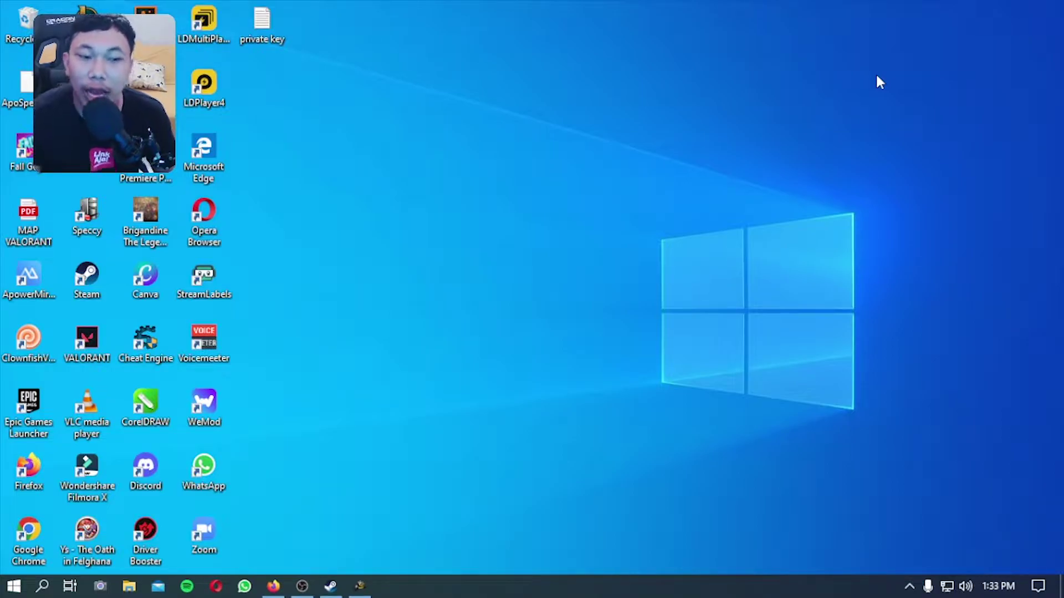
Step: Bring up Firefox to look over the WeMod website's landing page and minimize the browser window
click(273, 586)
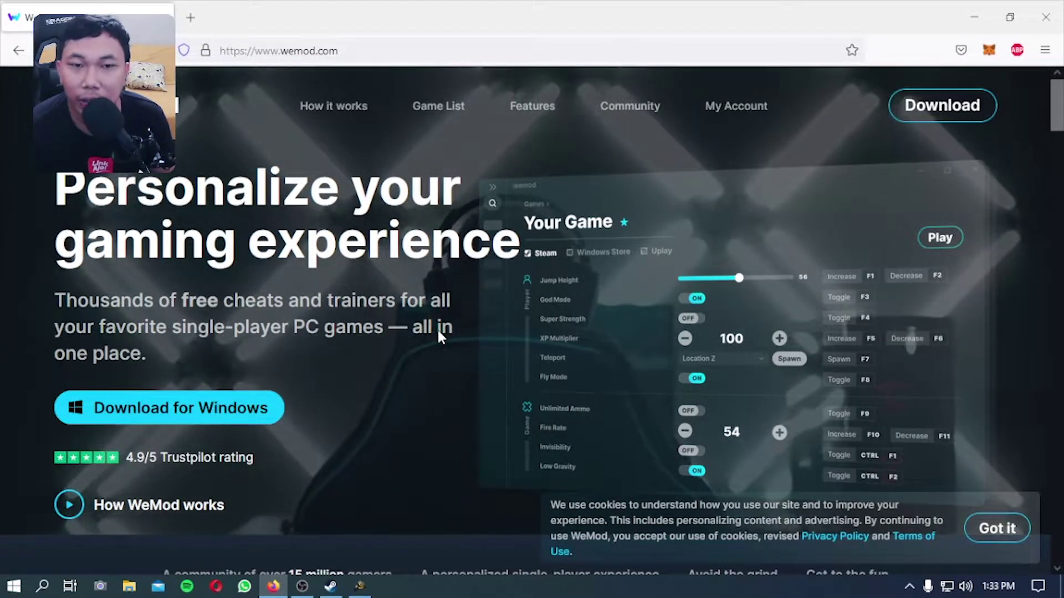
scroll(437, 332, down, 2)
scroll(432, 333, up, 2)
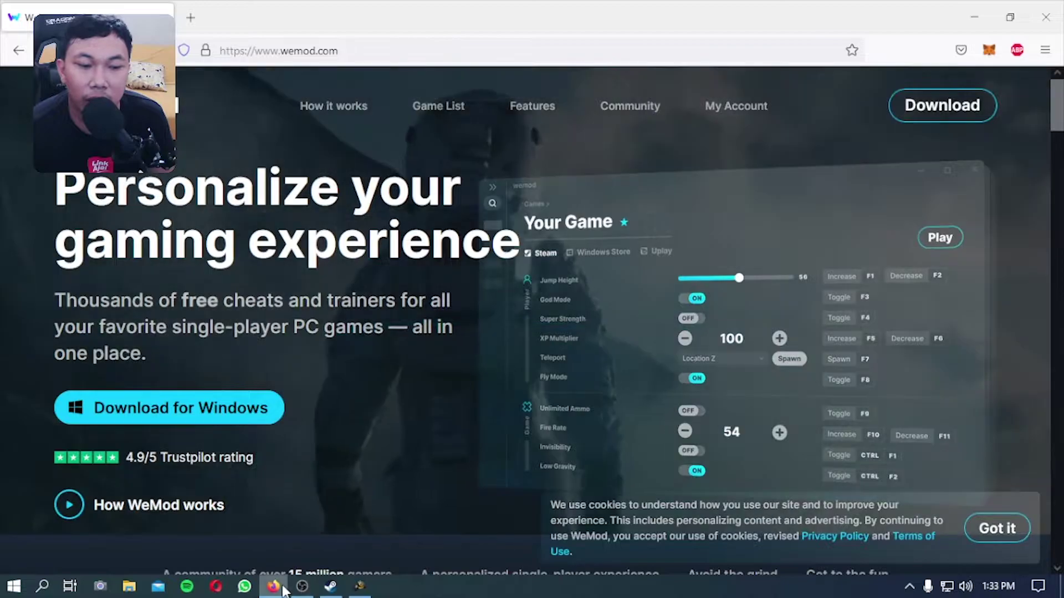
mouse_move(283, 586)
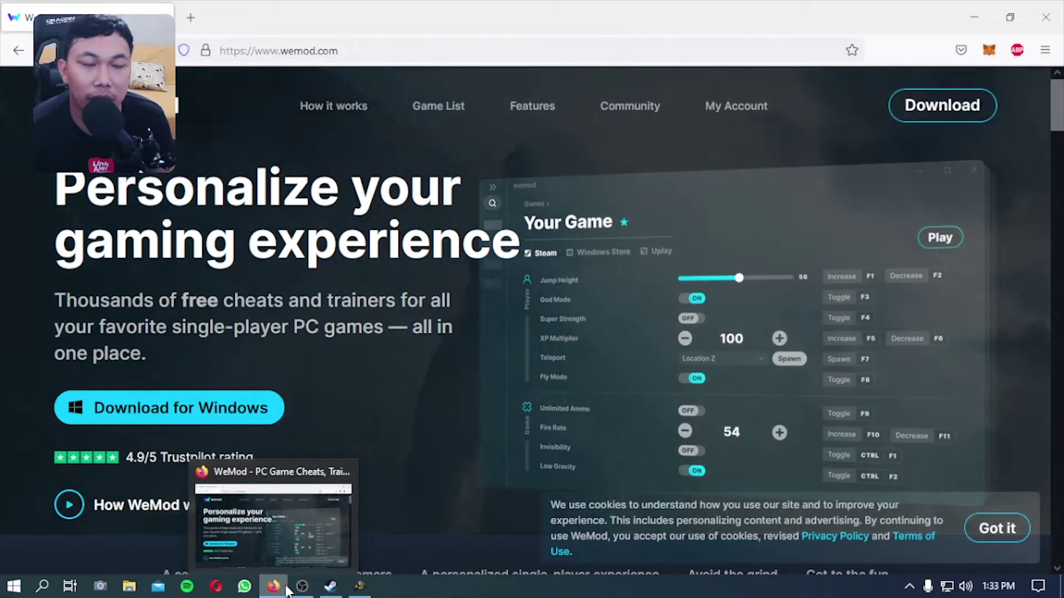
click(285, 589)
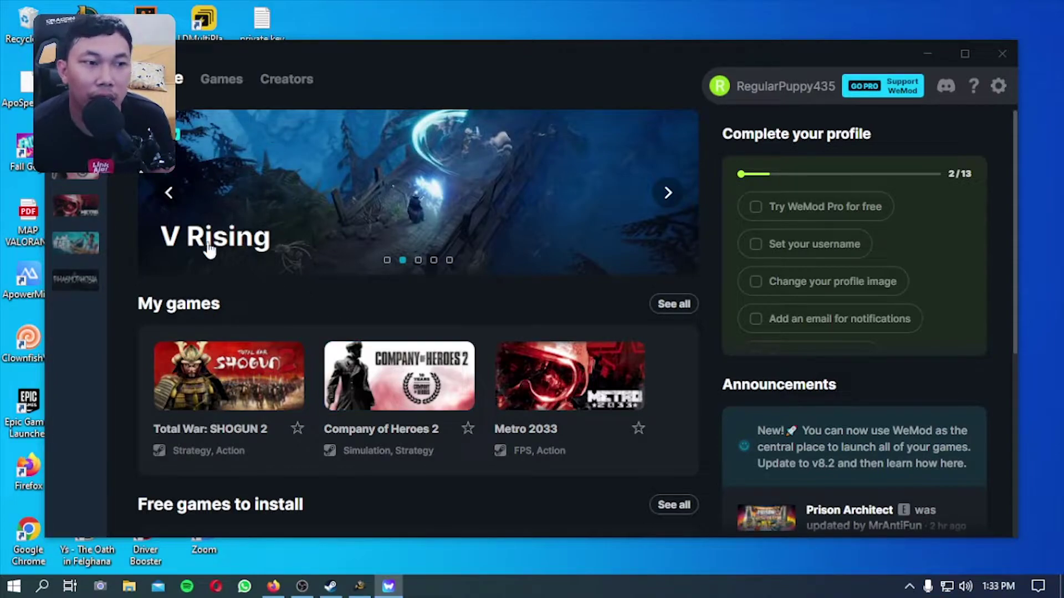
Step: In the WeMod app, look through the home page's My games, Free games to install and Most popular sections
scroll(379, 424, down, 1)
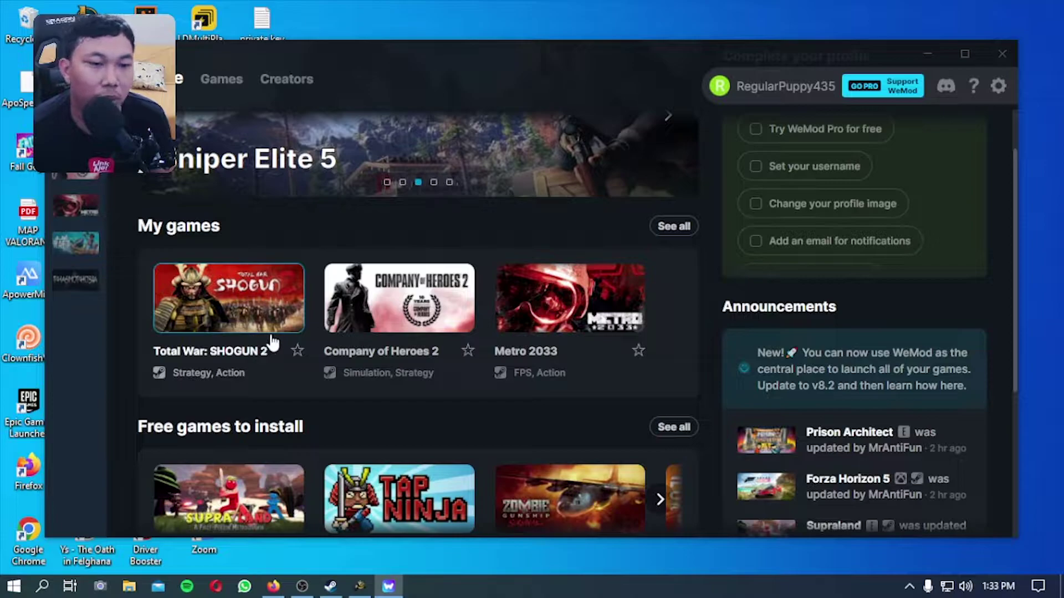
scroll(598, 387, down, 1)
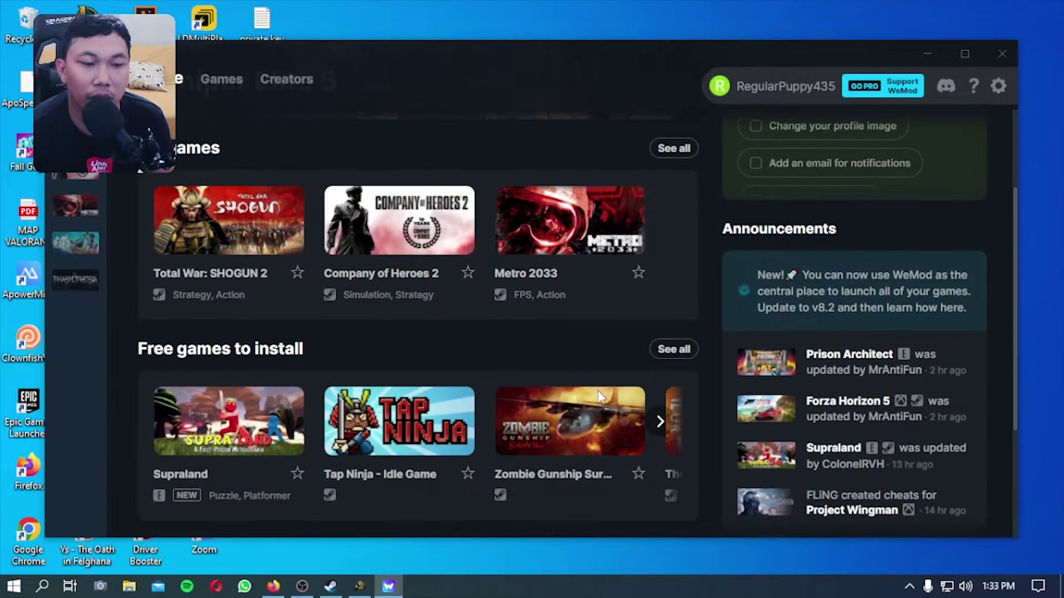
scroll(351, 434, down, 1)
mouse_move(330, 425)
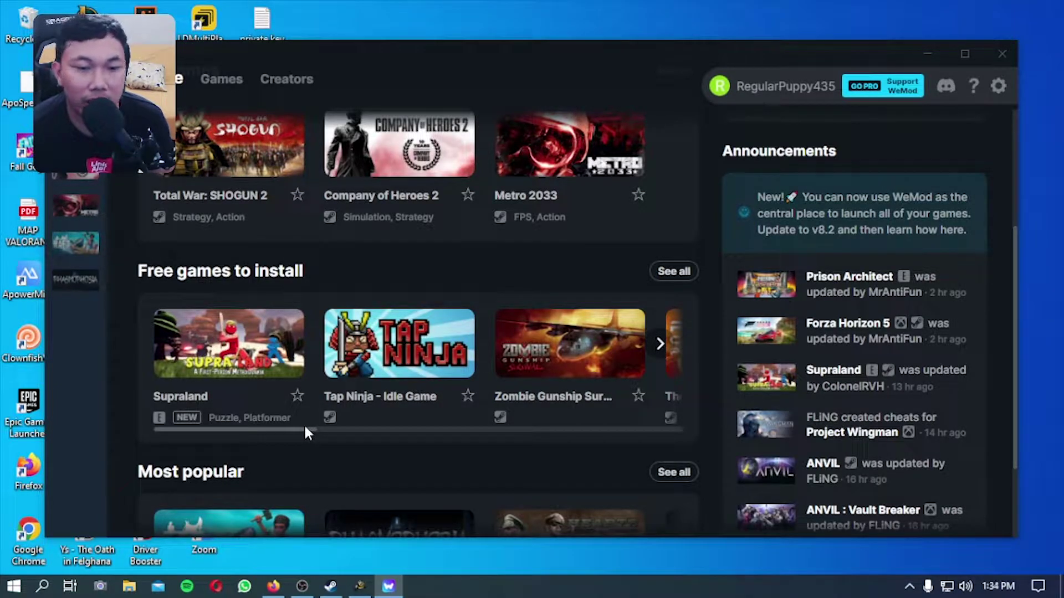
drag(304, 430, 435, 433)
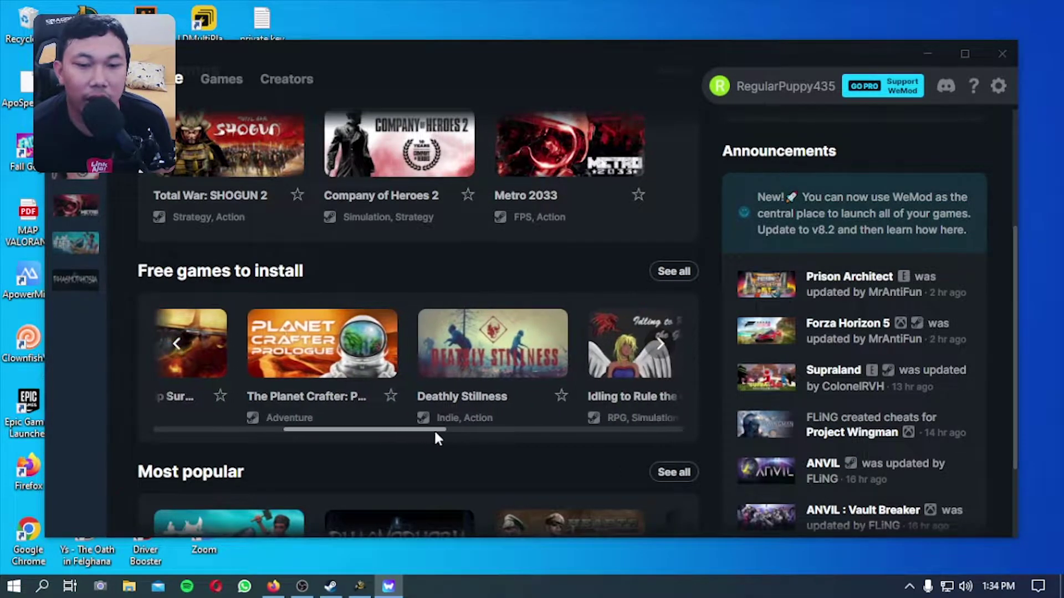
scroll(435, 433, down, 2)
scroll(436, 439, down, 1)
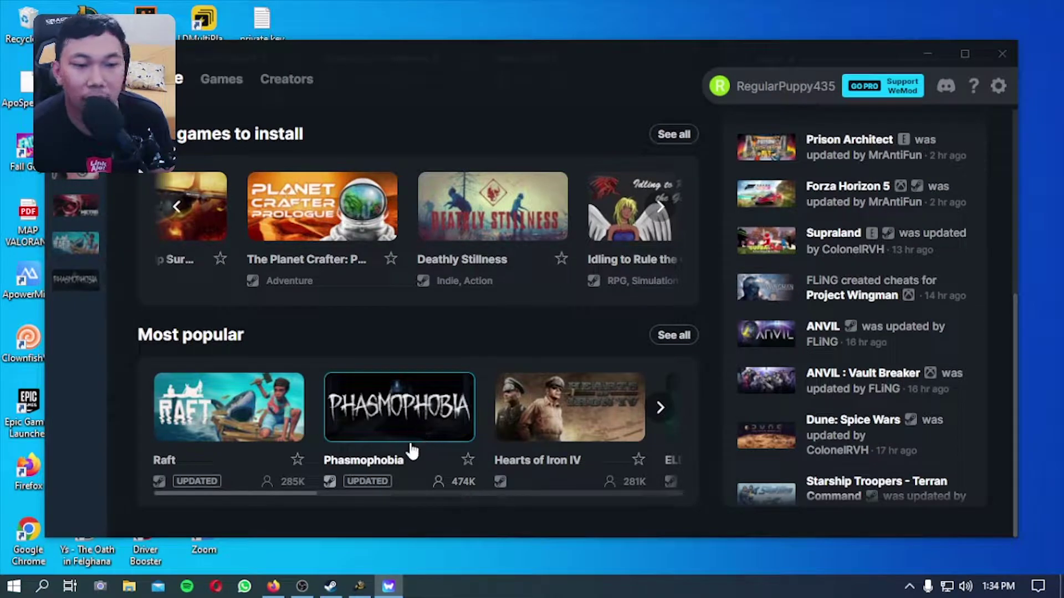
scroll(407, 452, up, 4)
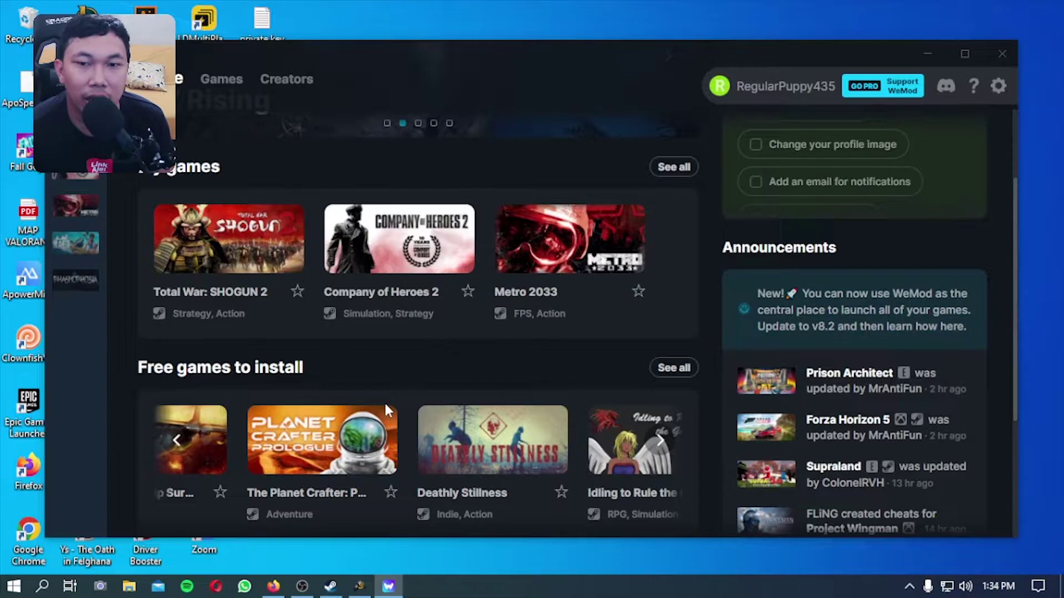
scroll(384, 401, up, 3)
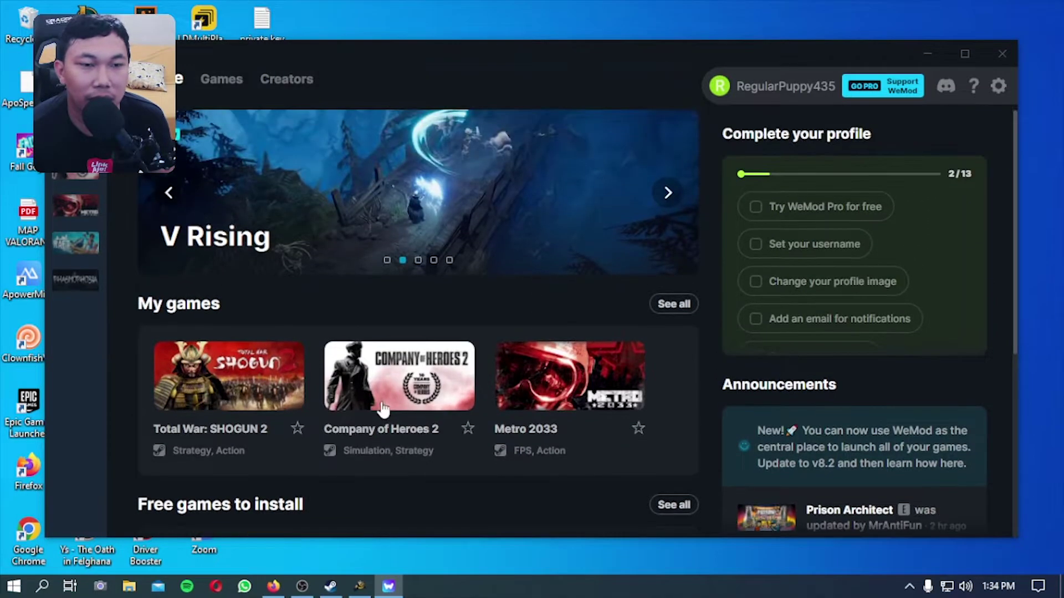
Step: Open the Games page and look through its featured, updated, trending free and most popular games
click(232, 81)
scroll(325, 299, down, 10)
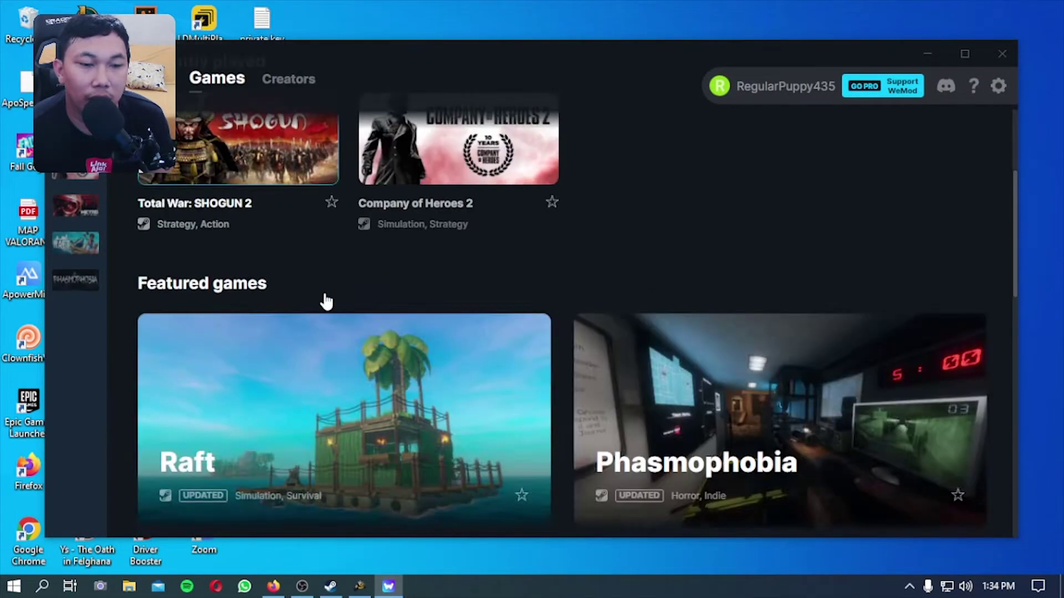
scroll(325, 300, down, 1)
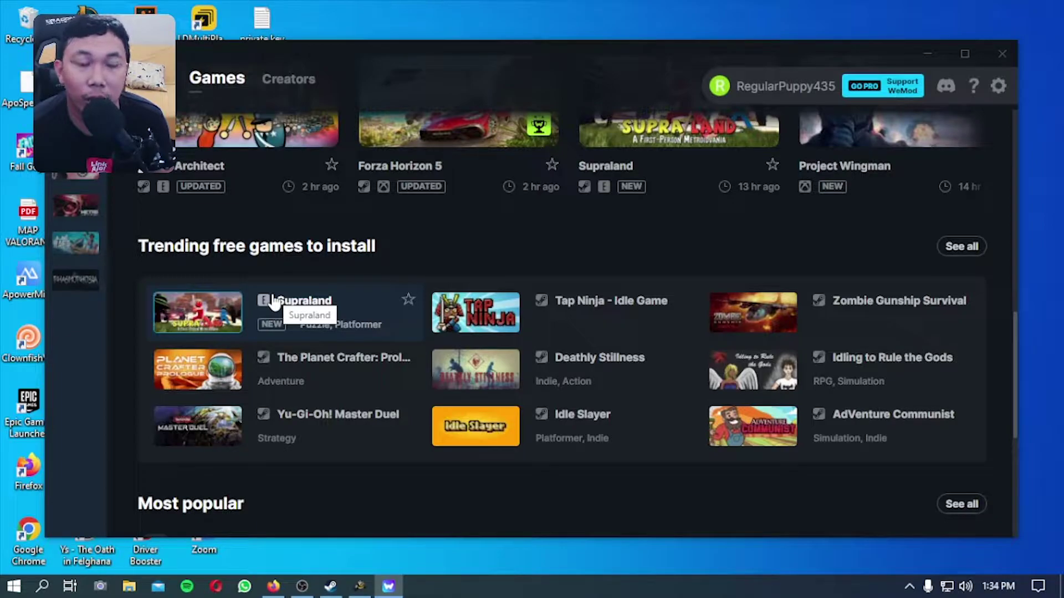
scroll(269, 300, down, 1)
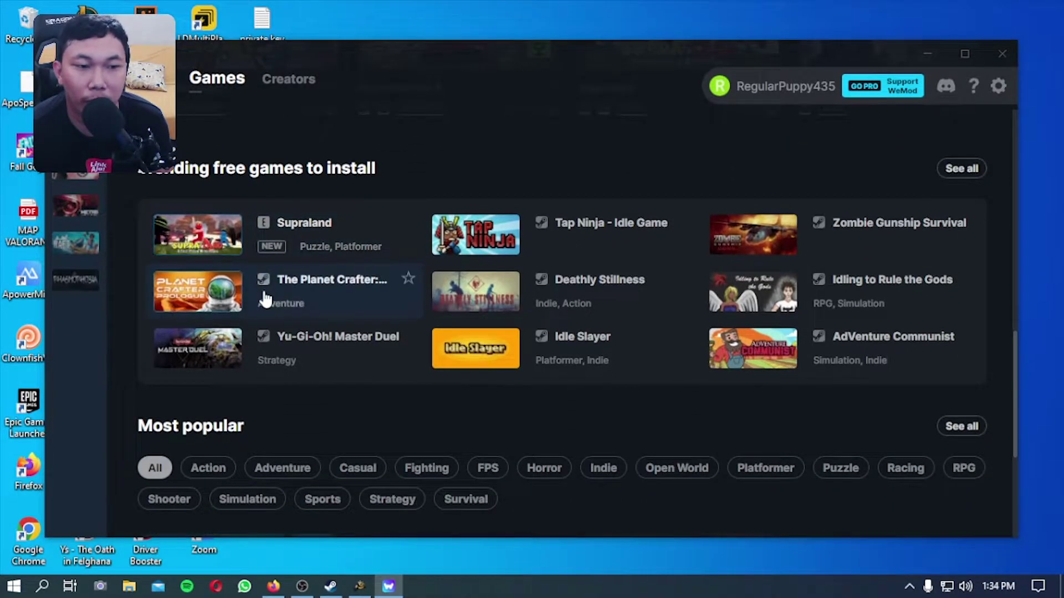
scroll(266, 299, down, 4)
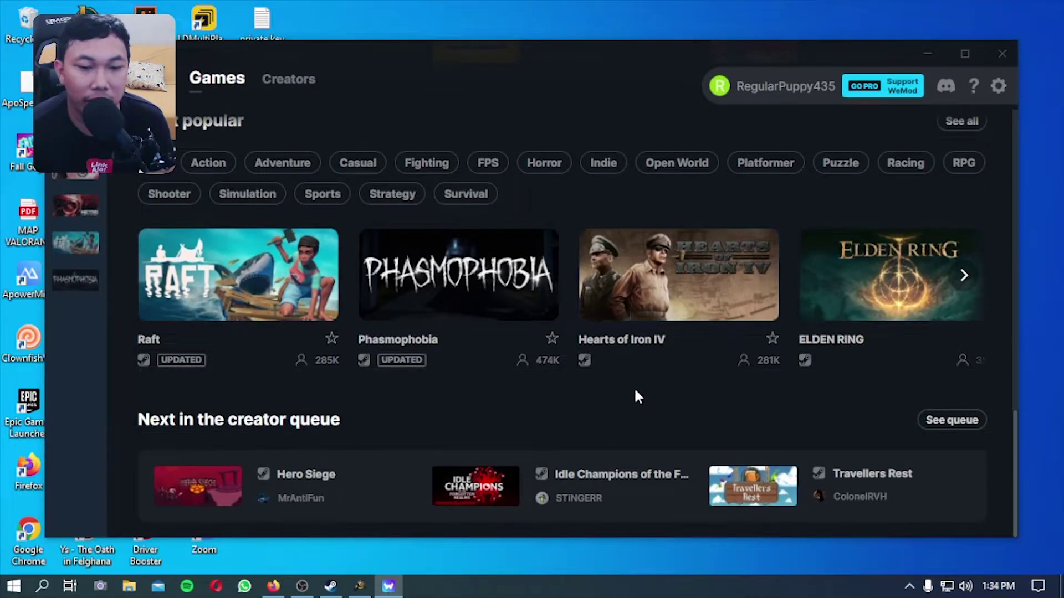
scroll(586, 438, up, 6)
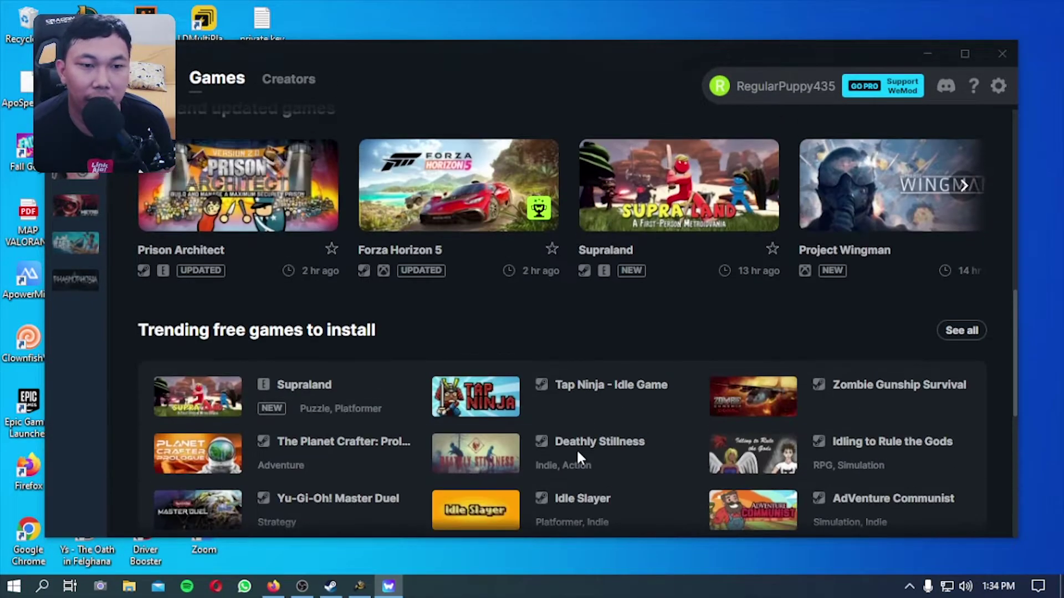
scroll(565, 413, up, 5)
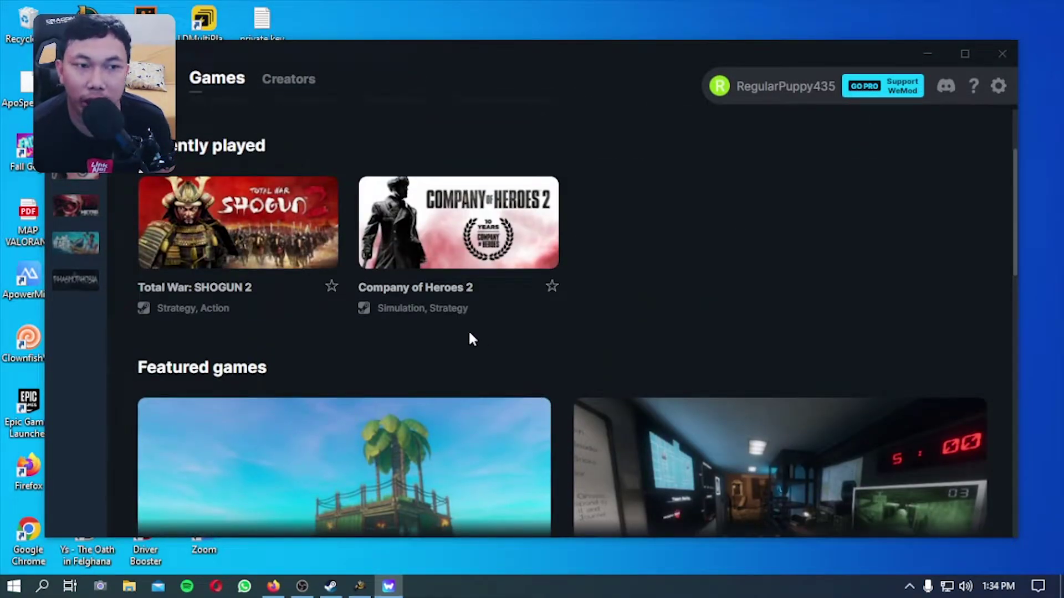
Step: Open the Creators page and examine the queue of upcoming game cheats and the list of creators
click(275, 86)
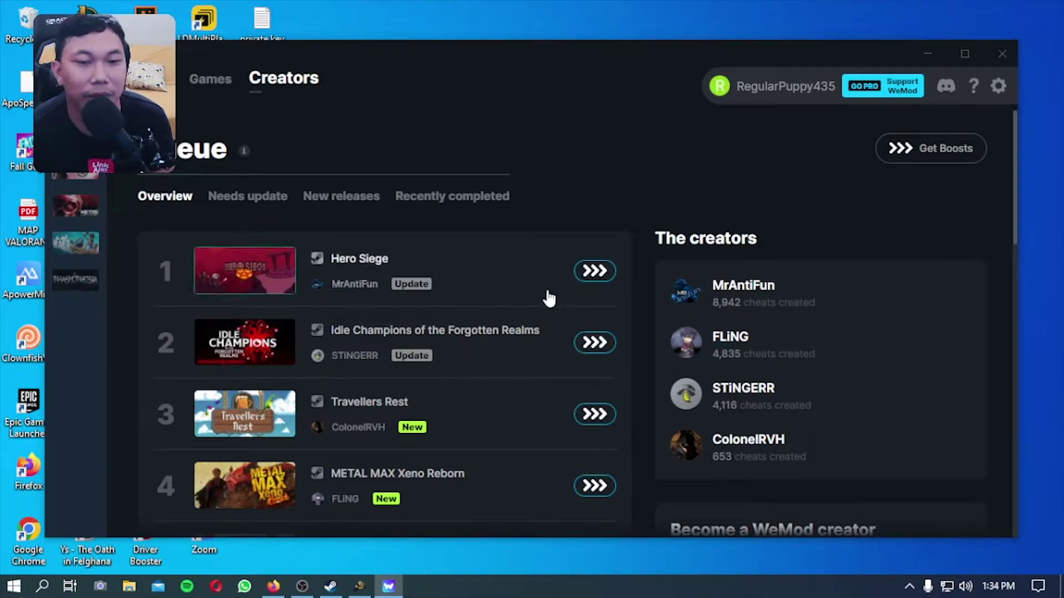
scroll(643, 316, down, 3)
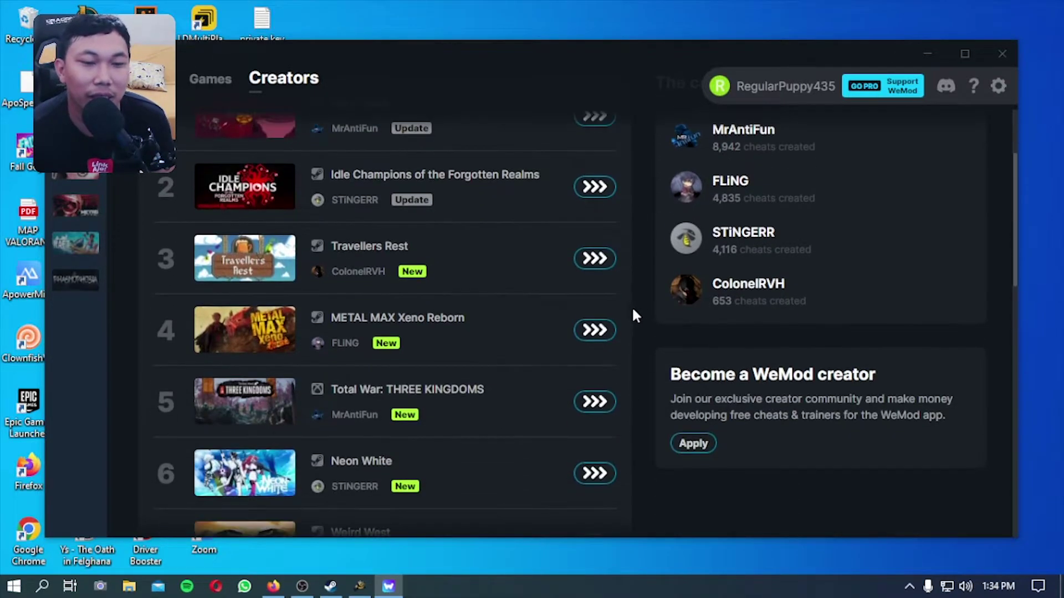
scroll(629, 309, up, 3)
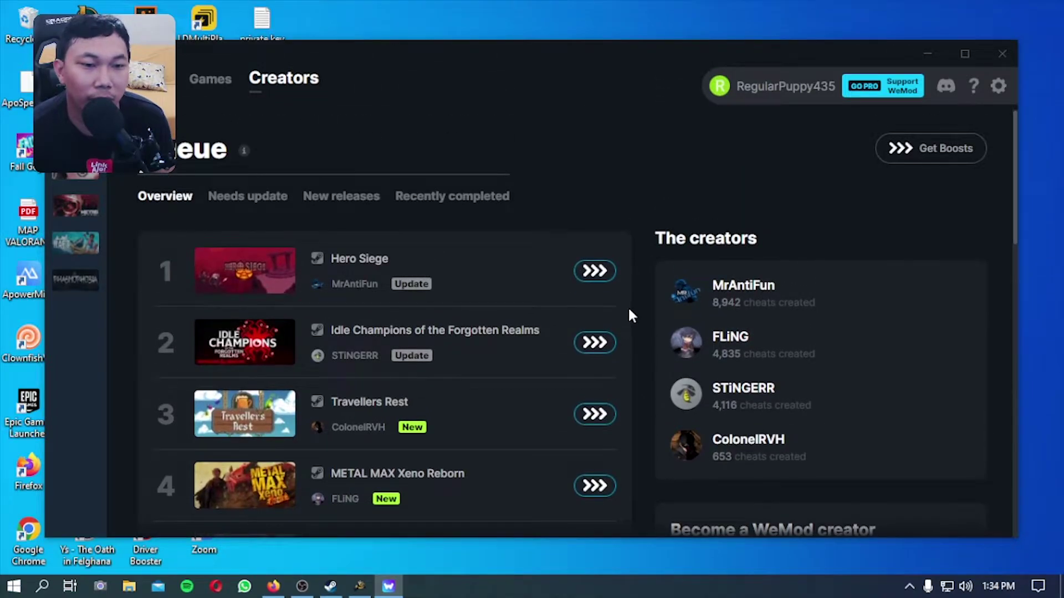
scroll(626, 310, down, 3)
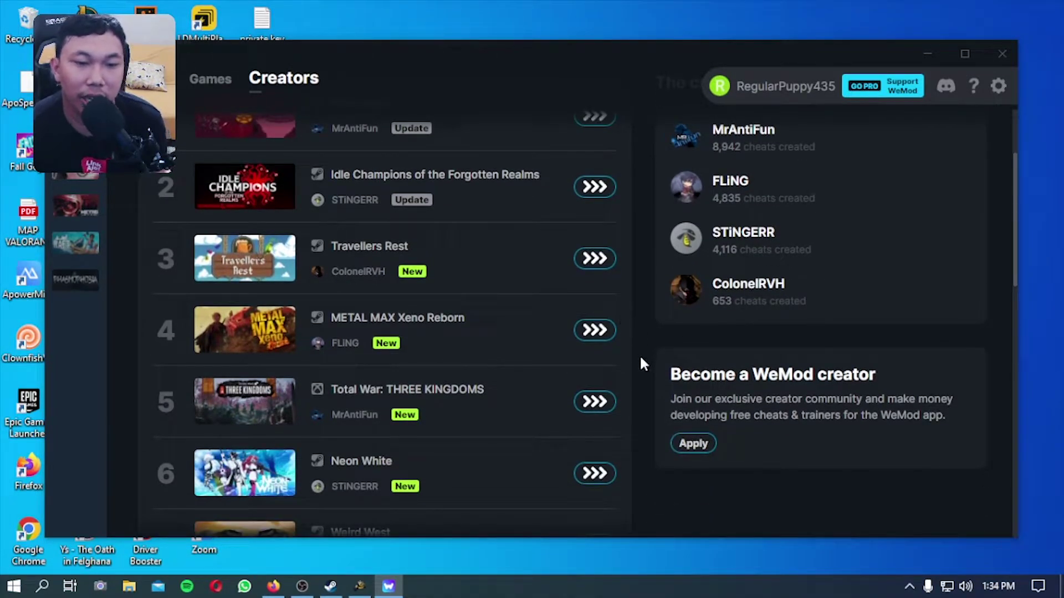
scroll(641, 365, up, 3)
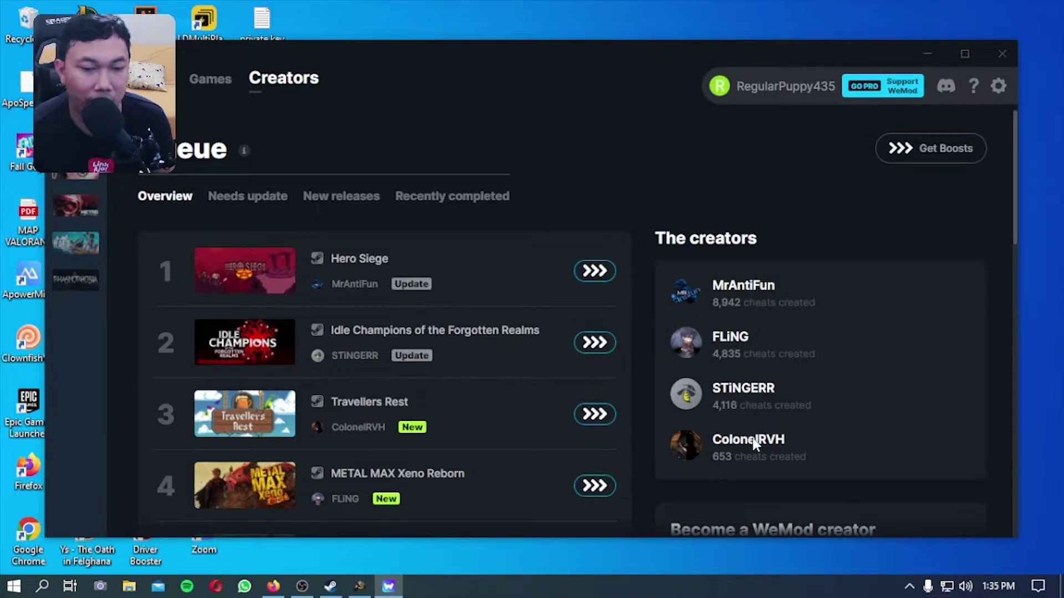
scroll(574, 368, down, 7)
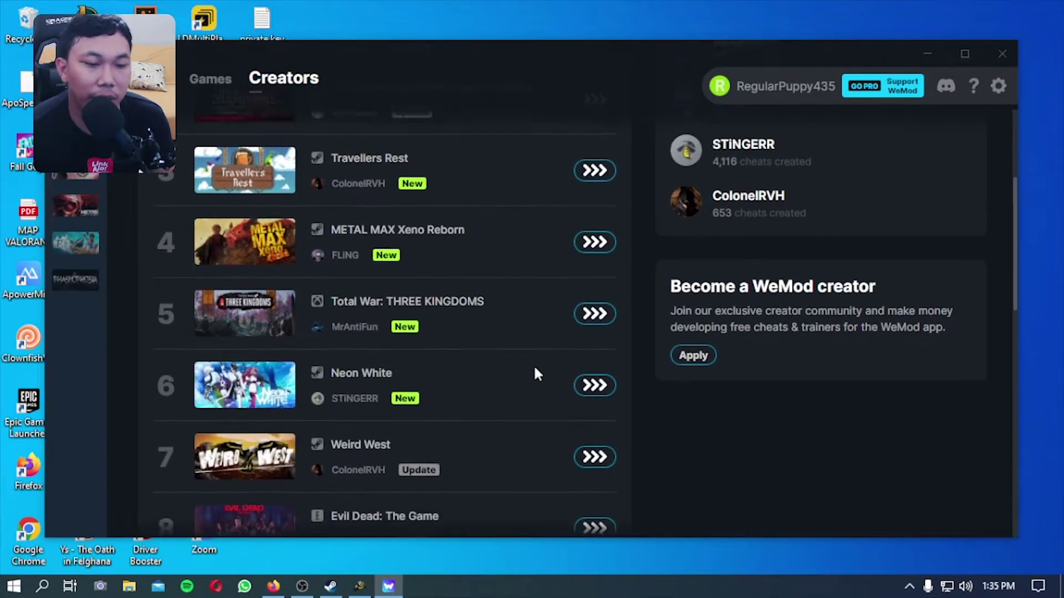
scroll(453, 347, down, 4)
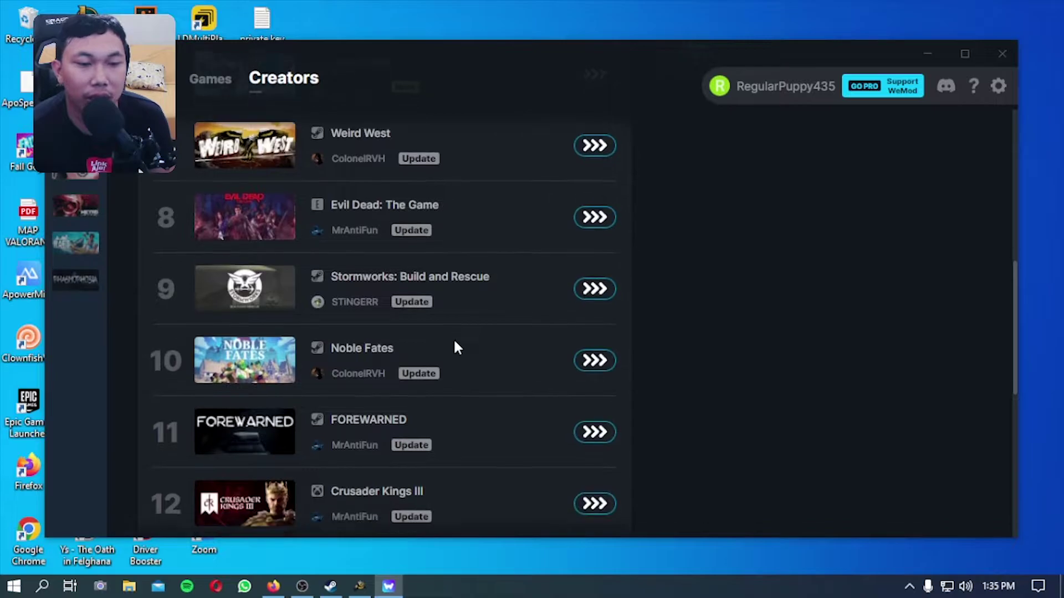
scroll(456, 349, down, 3)
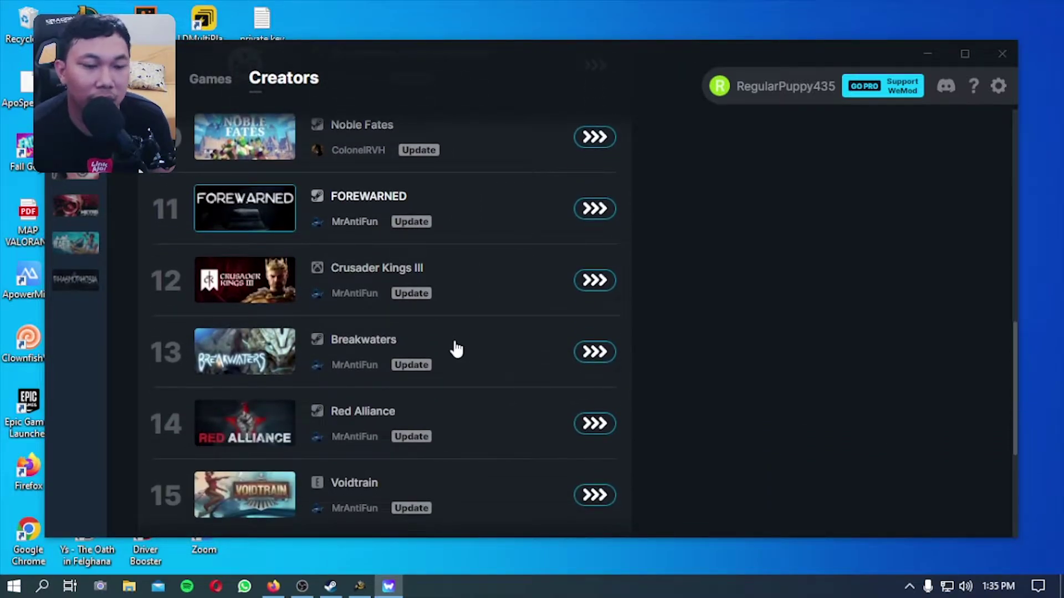
scroll(456, 349, down, 4)
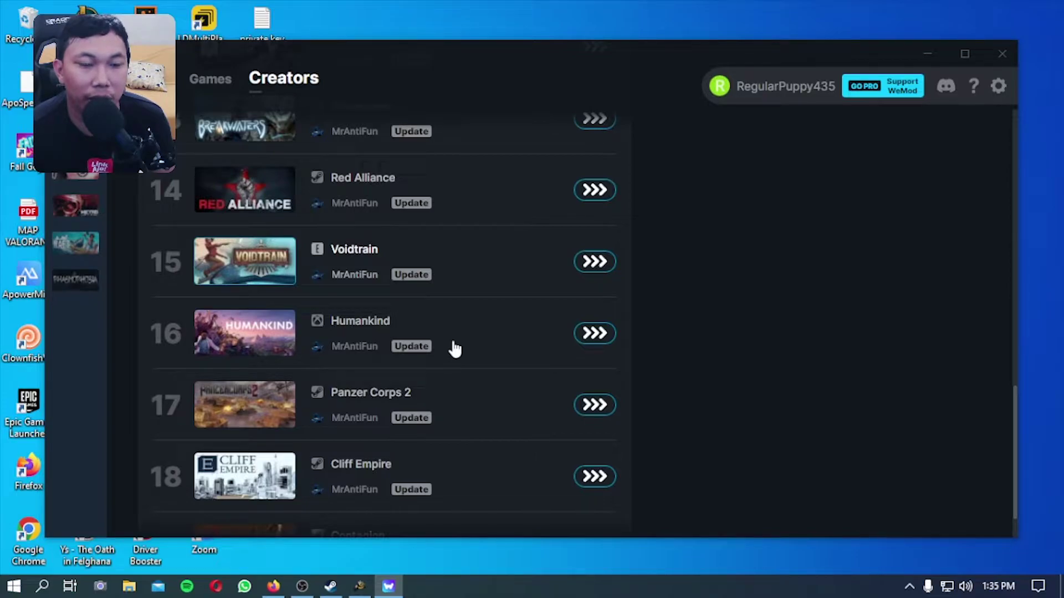
scroll(456, 349, up, 15)
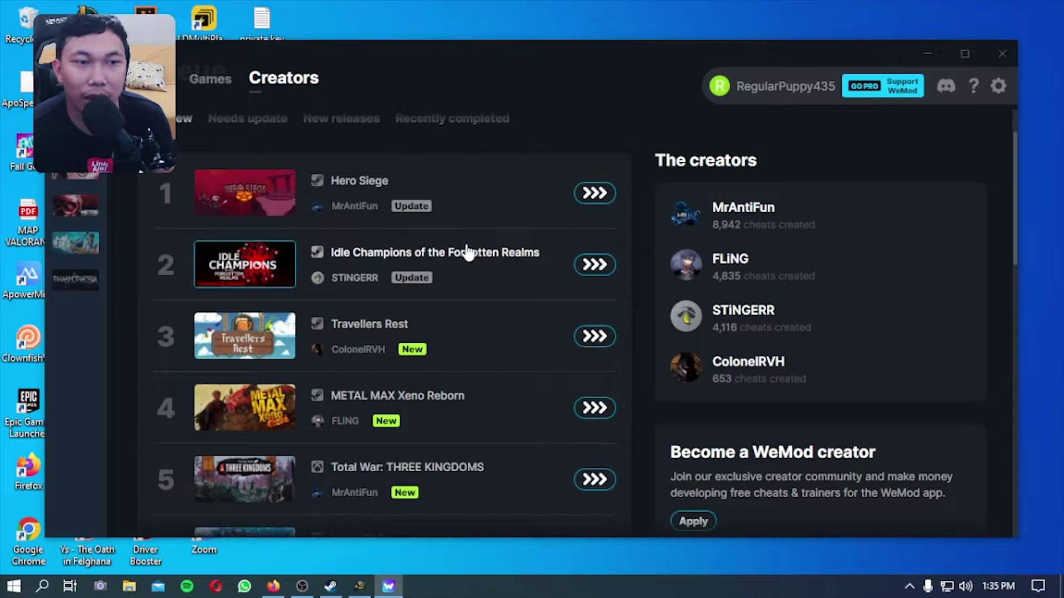
Step: Return to the WeMod home page and close the Firefox window showing the WeMod website
click(209, 80)
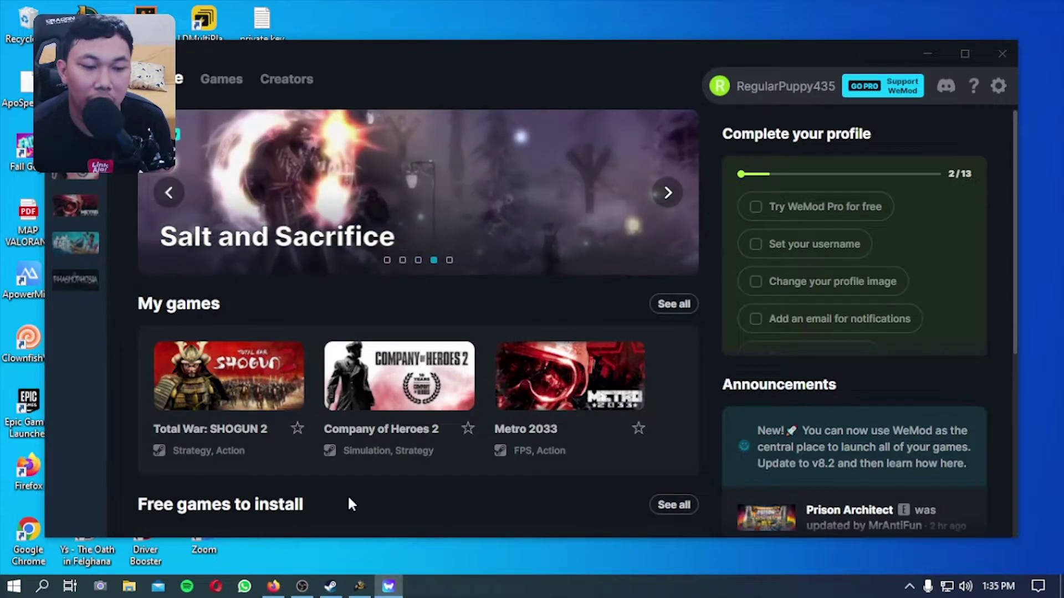
mouse_move(360, 586)
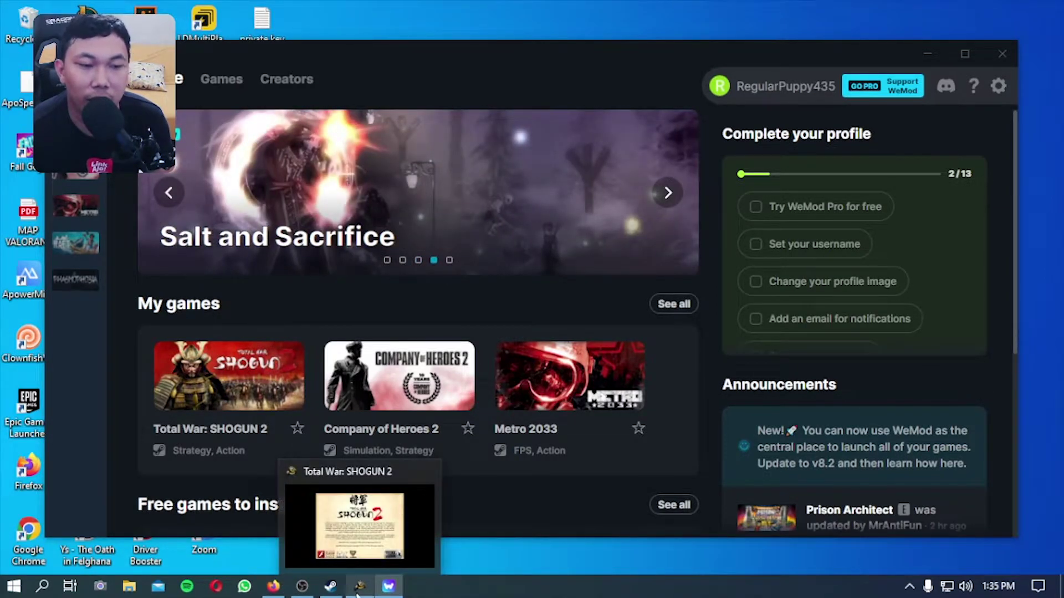
mouse_move(273, 586)
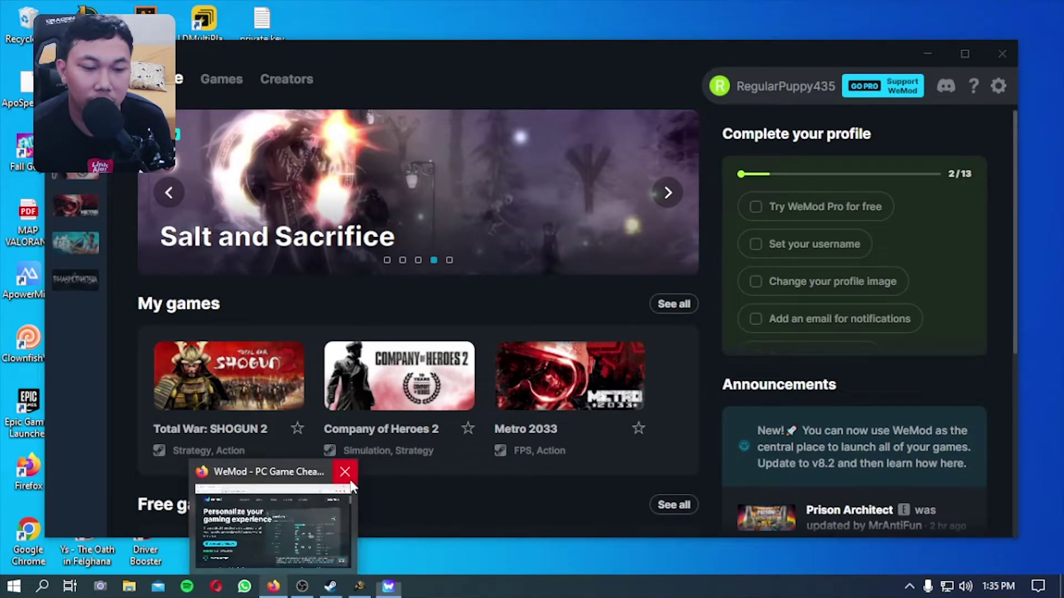
click(349, 480)
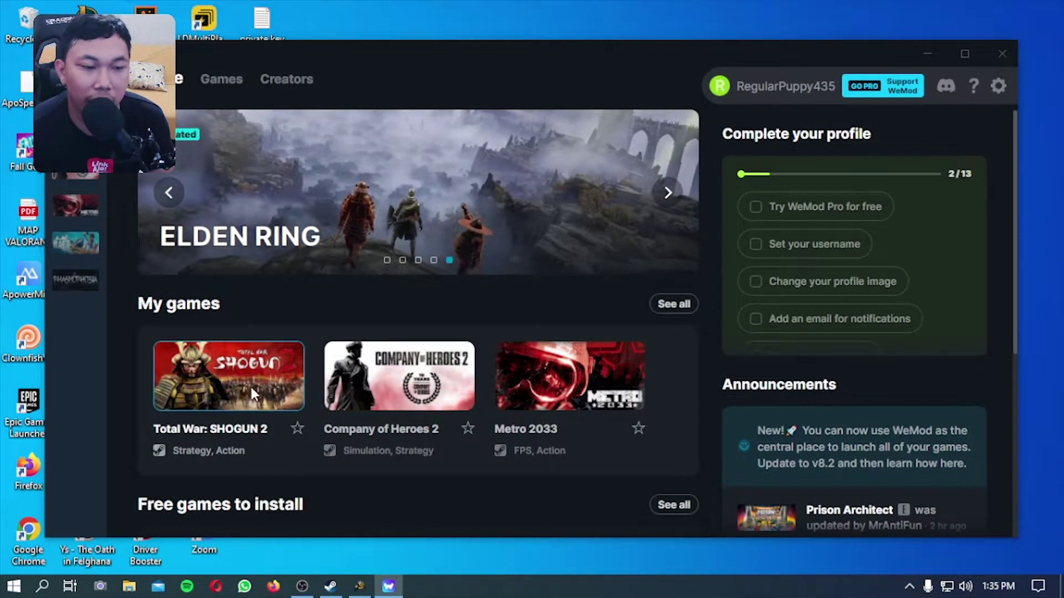
Step: Open the Total War: SHOGUN 2 page from My games and review its list of cheats and hotkeys
click(252, 395)
scroll(518, 388, down, 2)
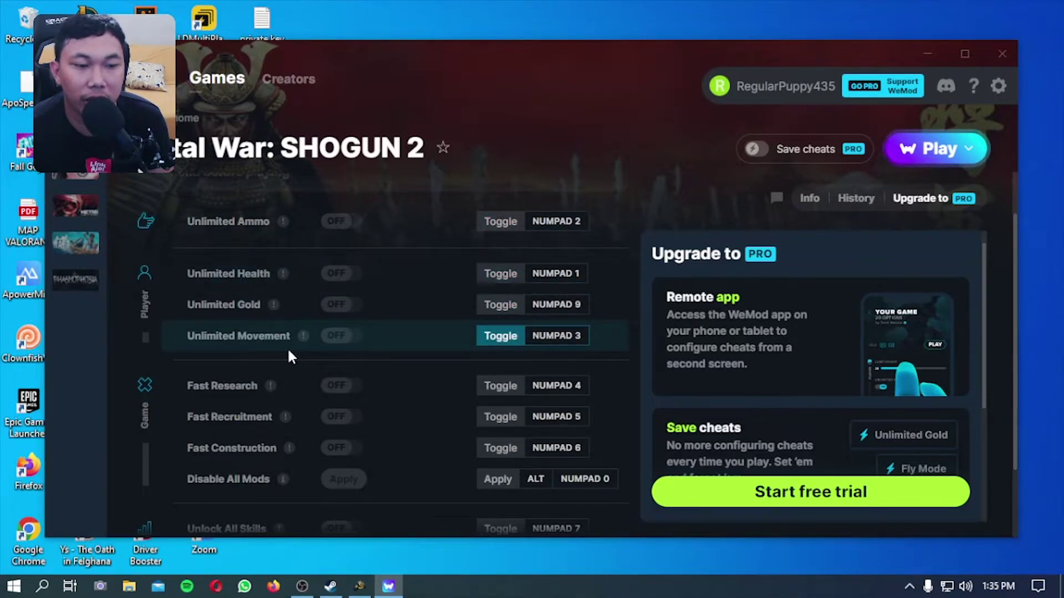
scroll(288, 351, down, 2)
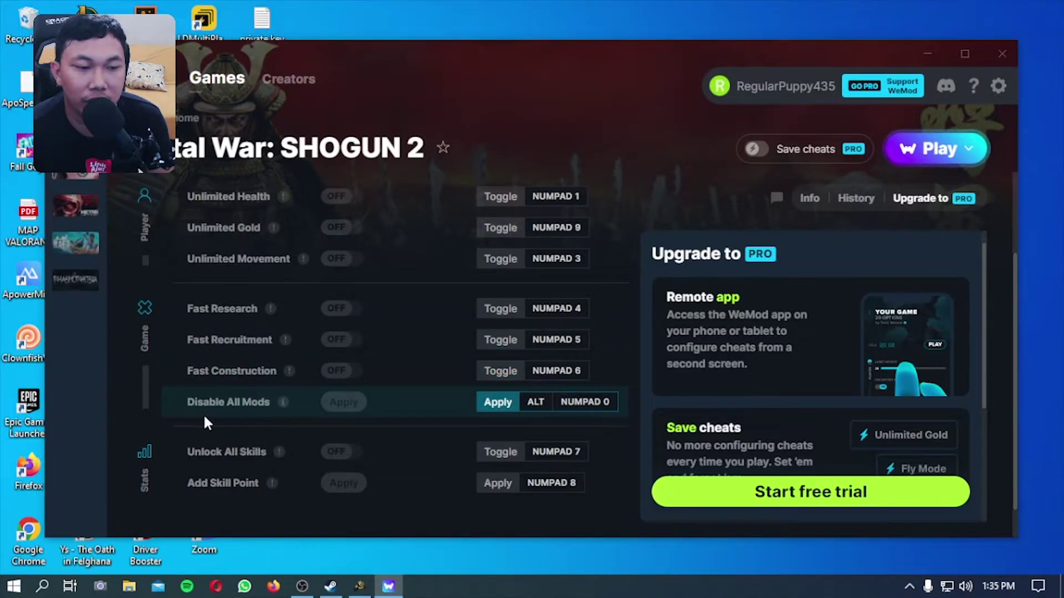
scroll(269, 417, down, 1)
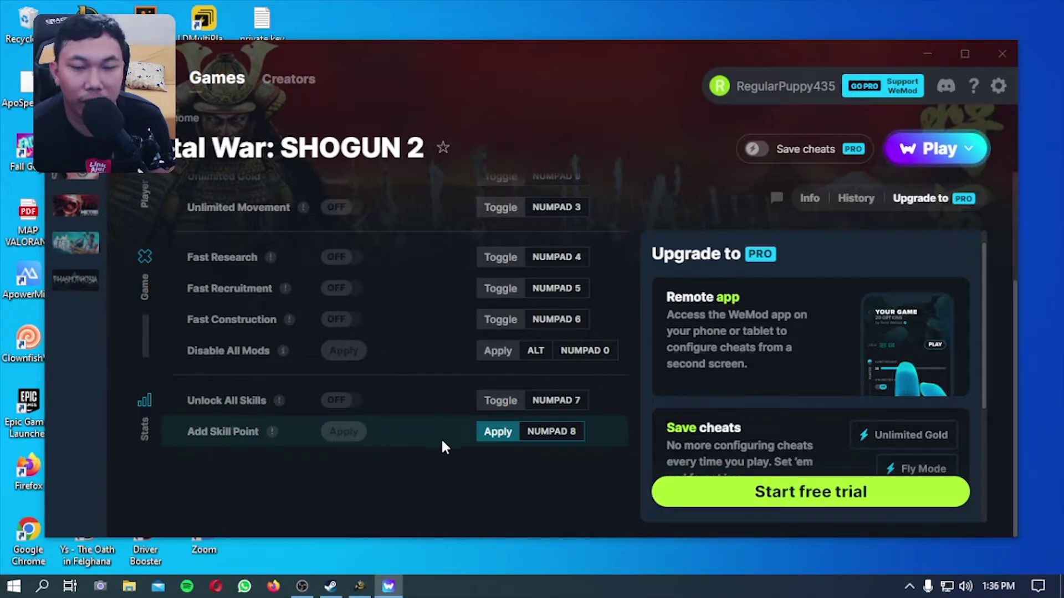
scroll(419, 413, up, 4)
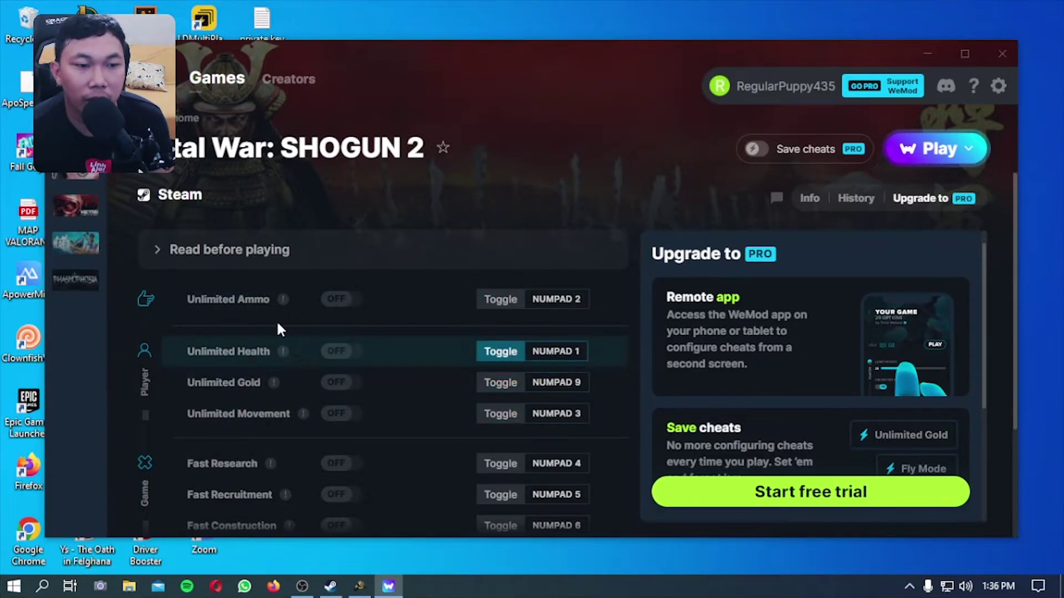
Step: Read the Unlimited Ammo instructions and review the Total War: SHOGUN 2 cheats with their numpad hotkeys
mouse_move(266, 311)
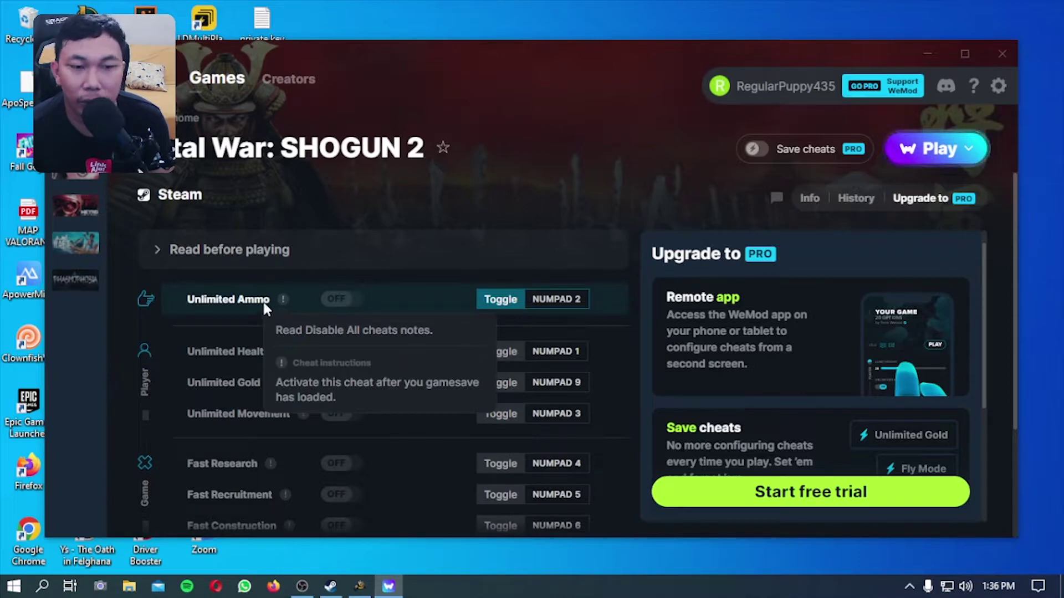
scroll(599, 320, down, 2)
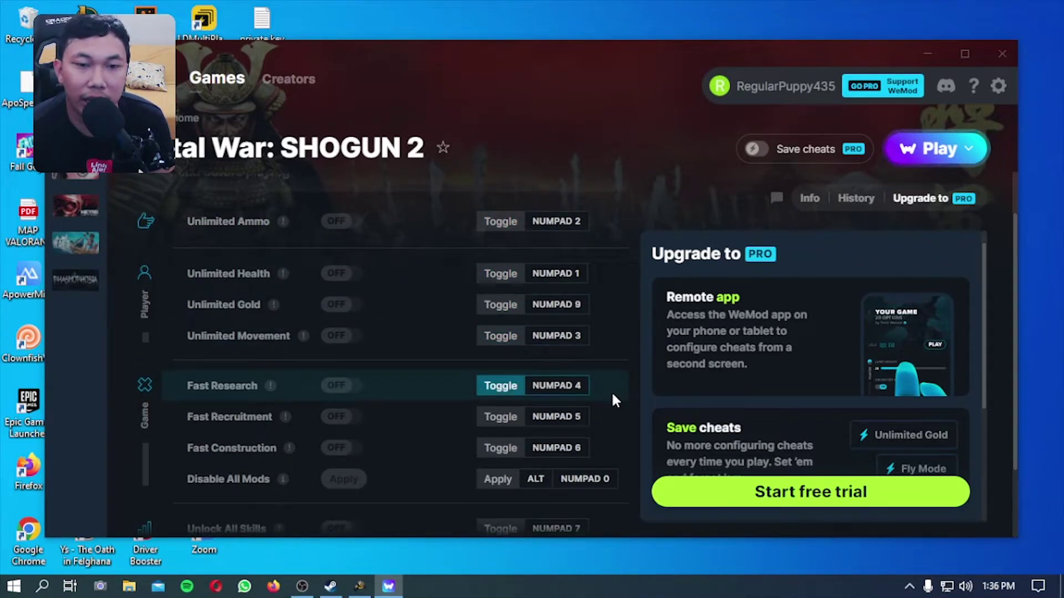
scroll(611, 391, up, 2)
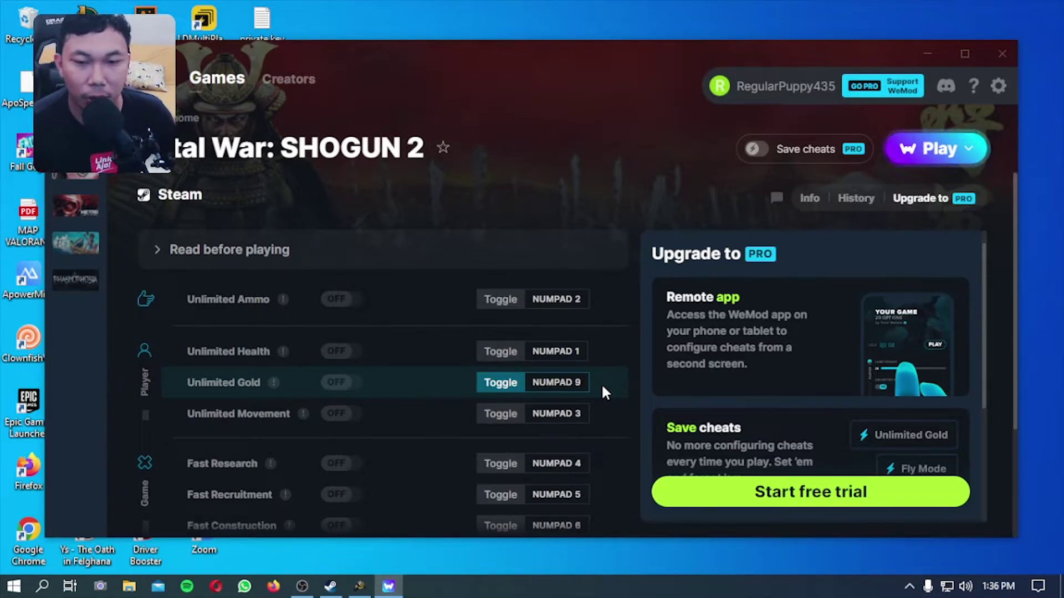
scroll(611, 367, down, 2)
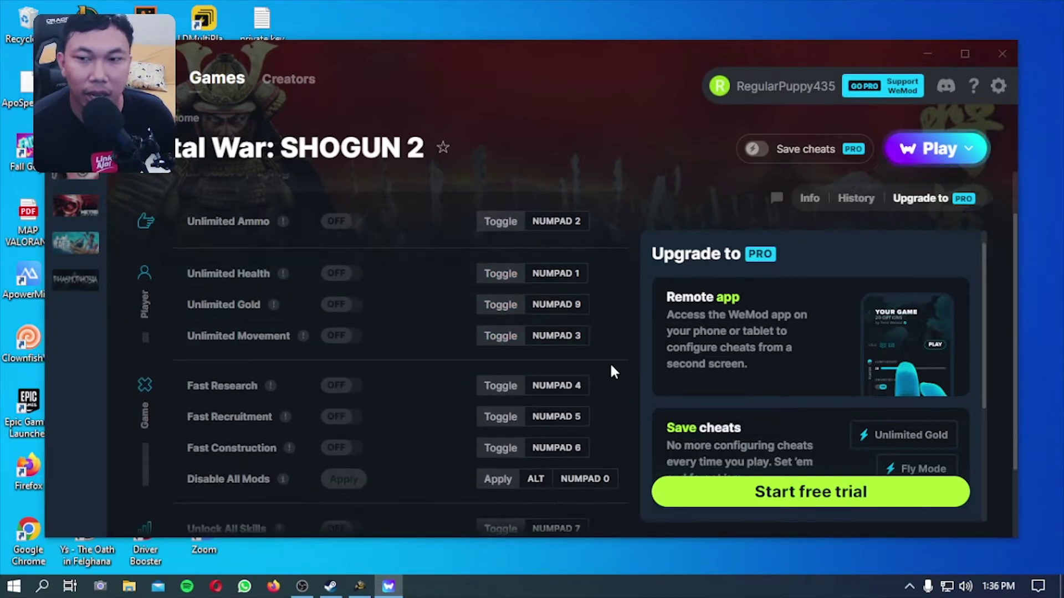
scroll(614, 366, up, 2)
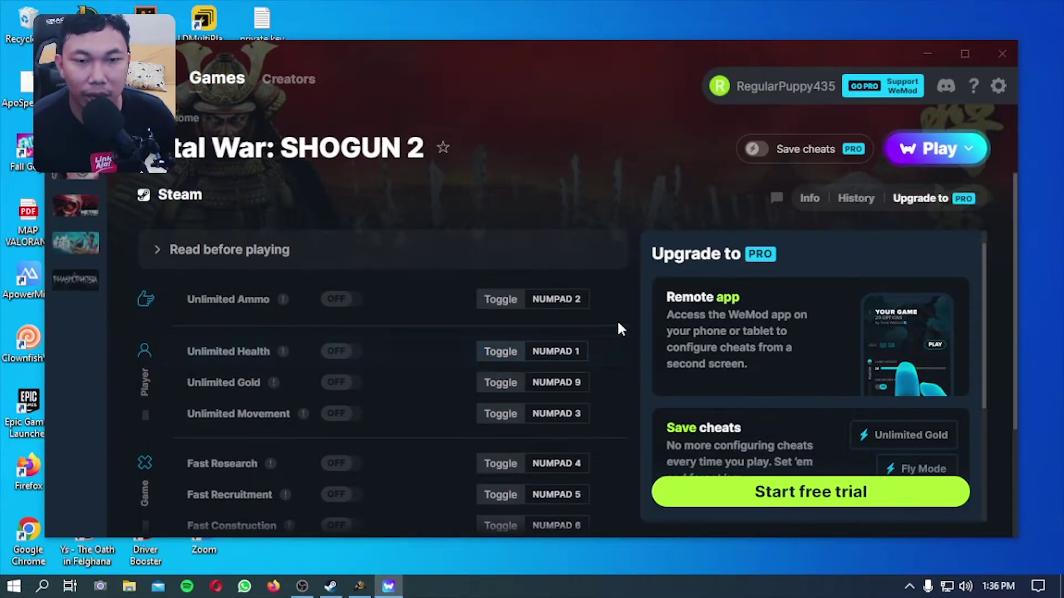
key(KP_2)
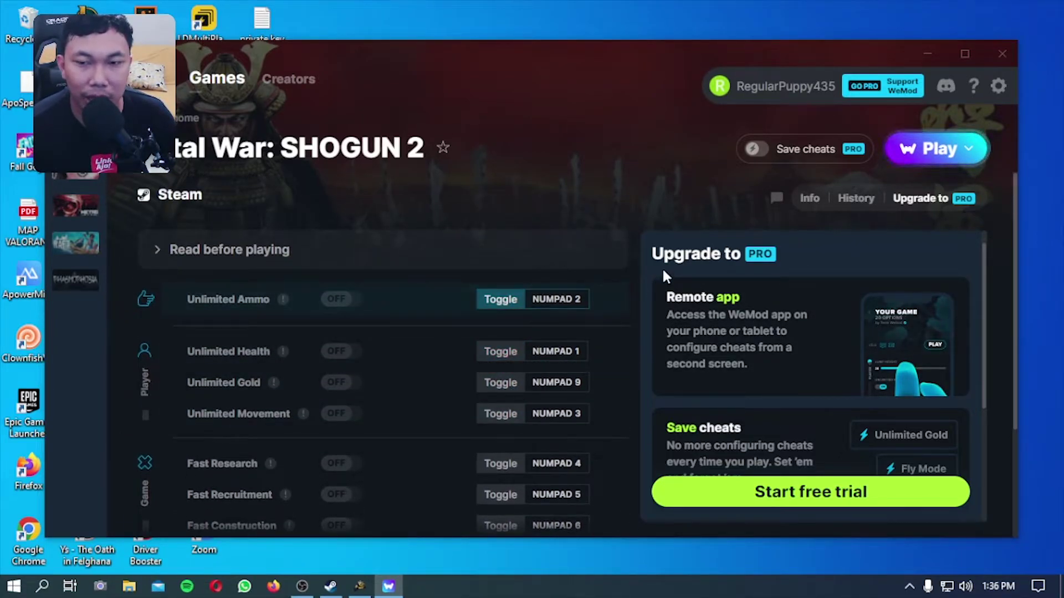
Step: Launch Total War: SHOGUN 2 with its cheats through WeMod and look through the activated cheat toggles
click(935, 157)
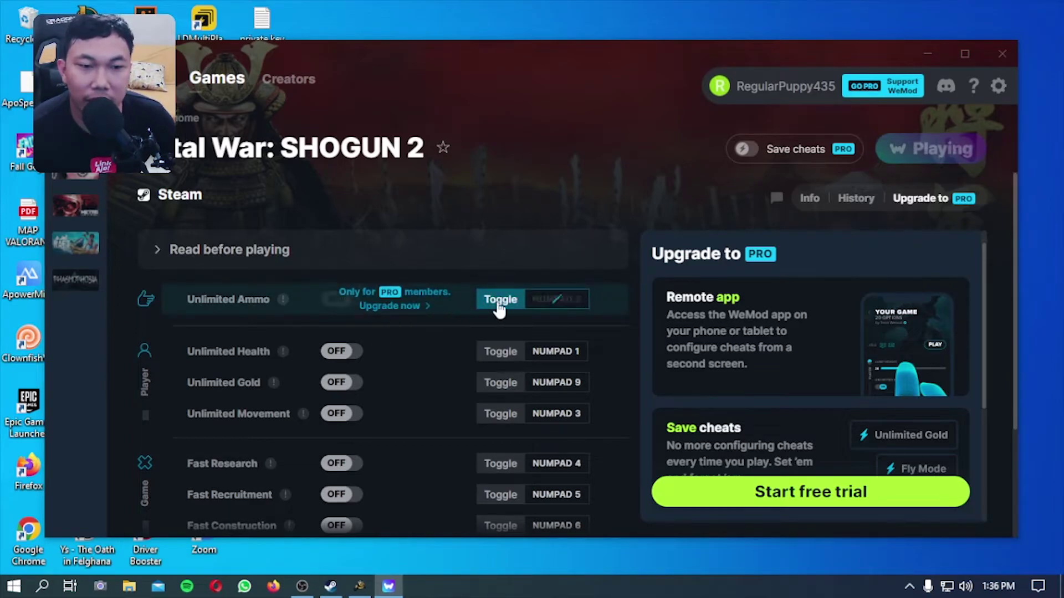
scroll(648, 305, down, 2)
scroll(621, 296, down, 2)
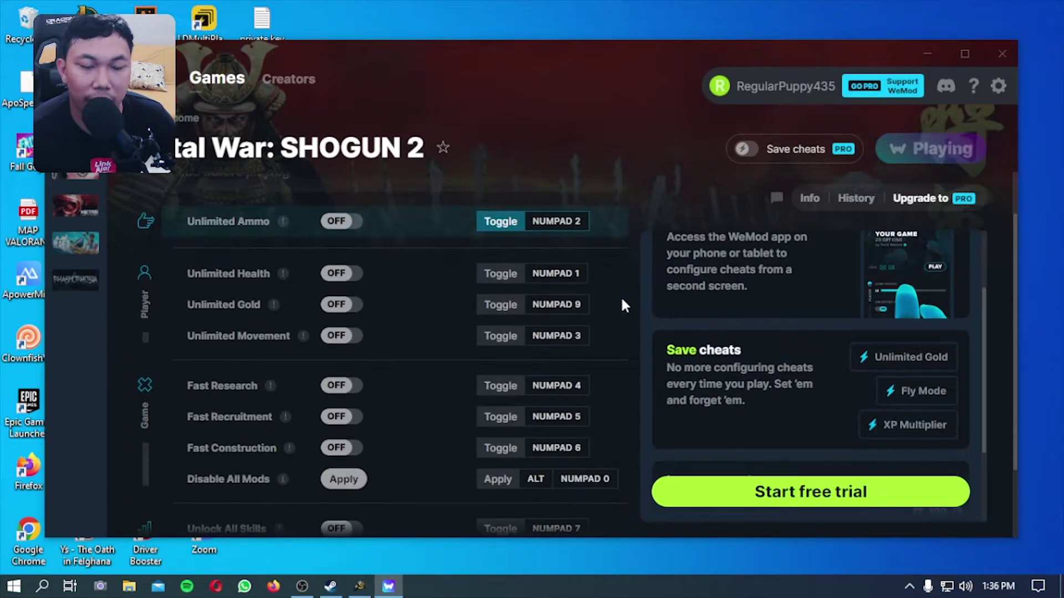
scroll(643, 313, up, 2)
scroll(642, 314, up, 2)
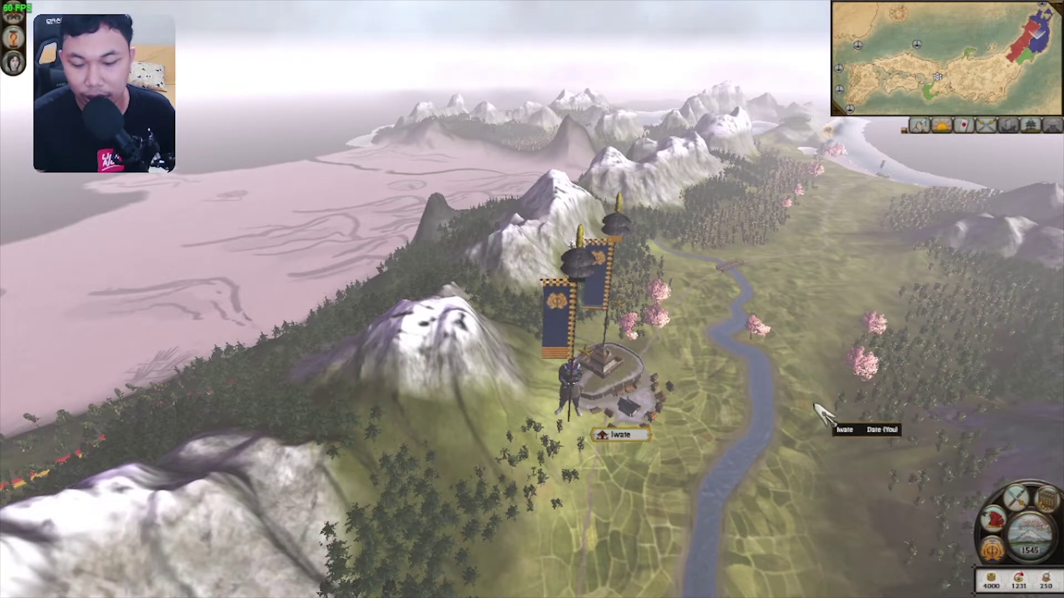
Step: Look around Iwate on the game's campaign map and check the cheat toggle states in WeMod
key(a)
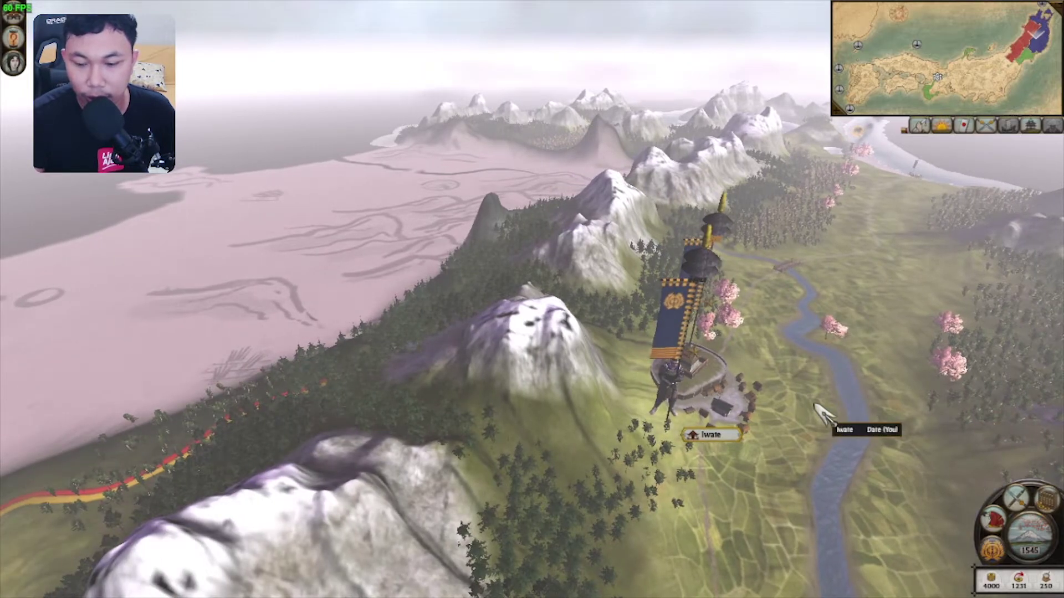
scroll(820, 413, up, 2)
scroll(819, 413, up, 2)
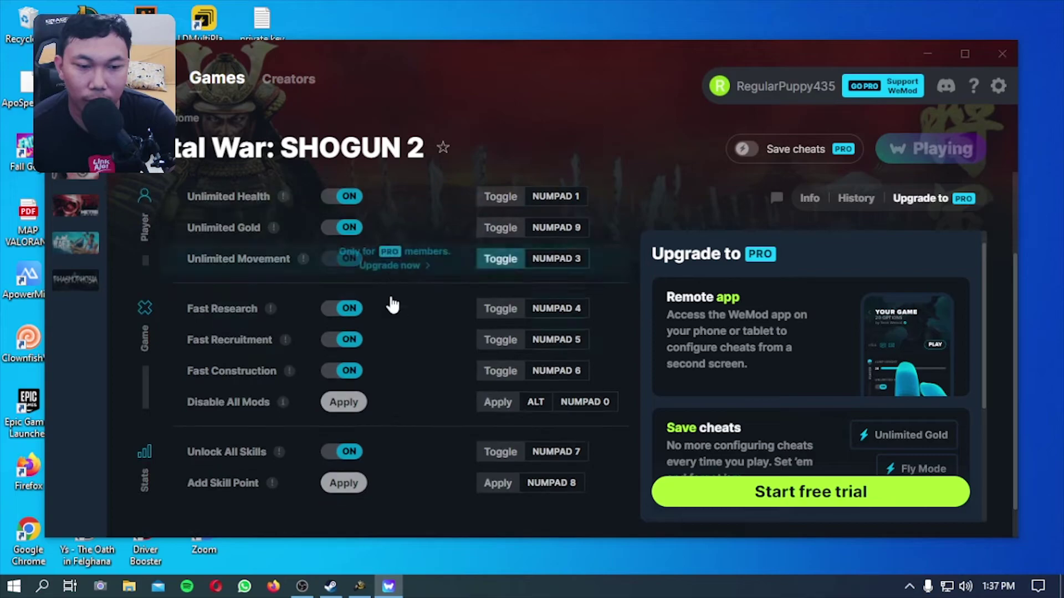
scroll(349, 347, down, 1)
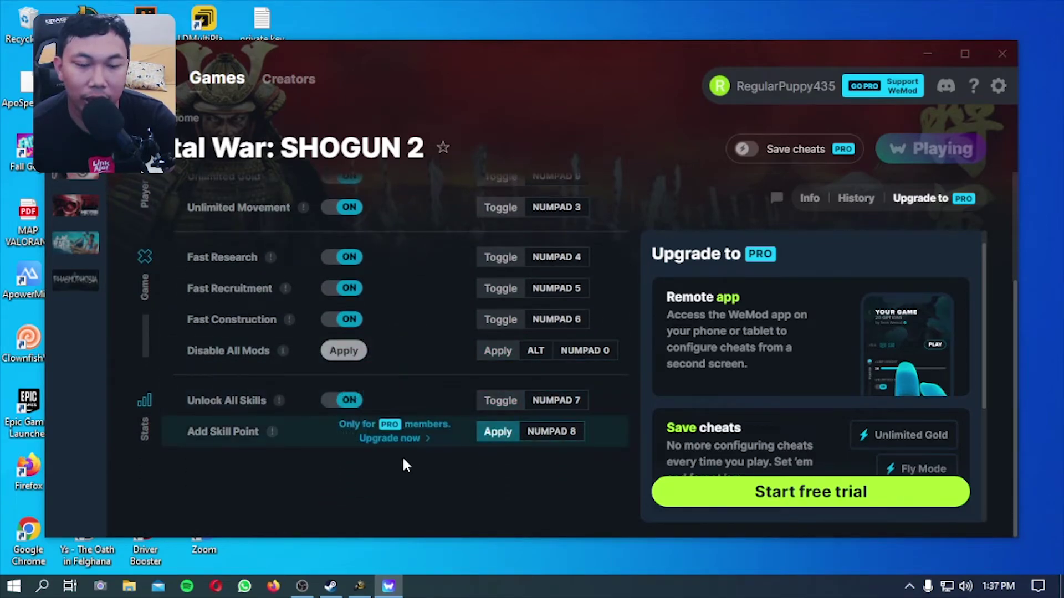
scroll(421, 507, up, 3)
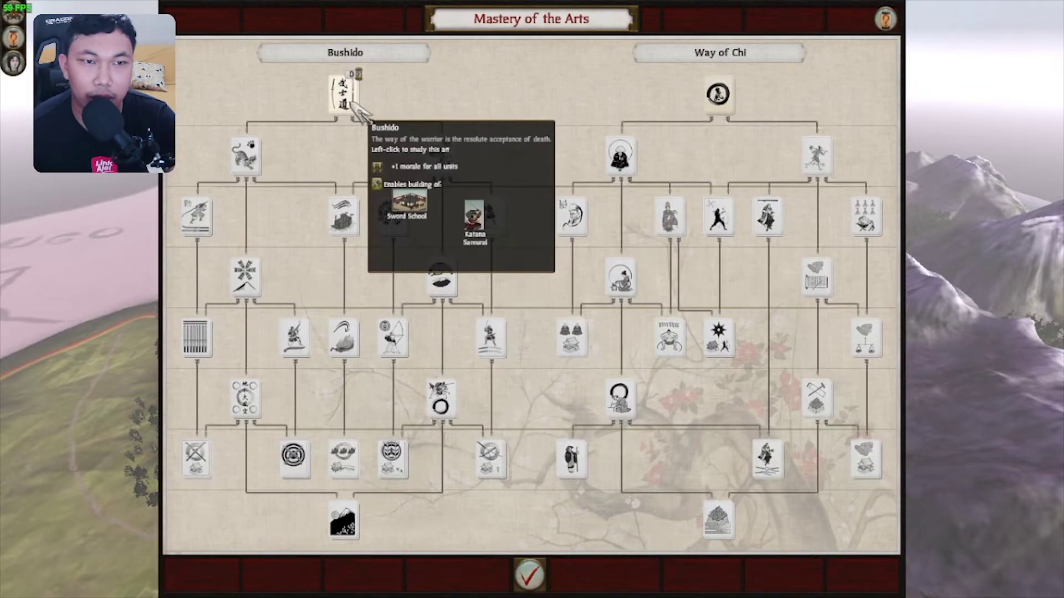
Step: In the game's Mastery of the Arts, set the Way of Chi research path to its outermost final-row art and accept it
click(349, 89)
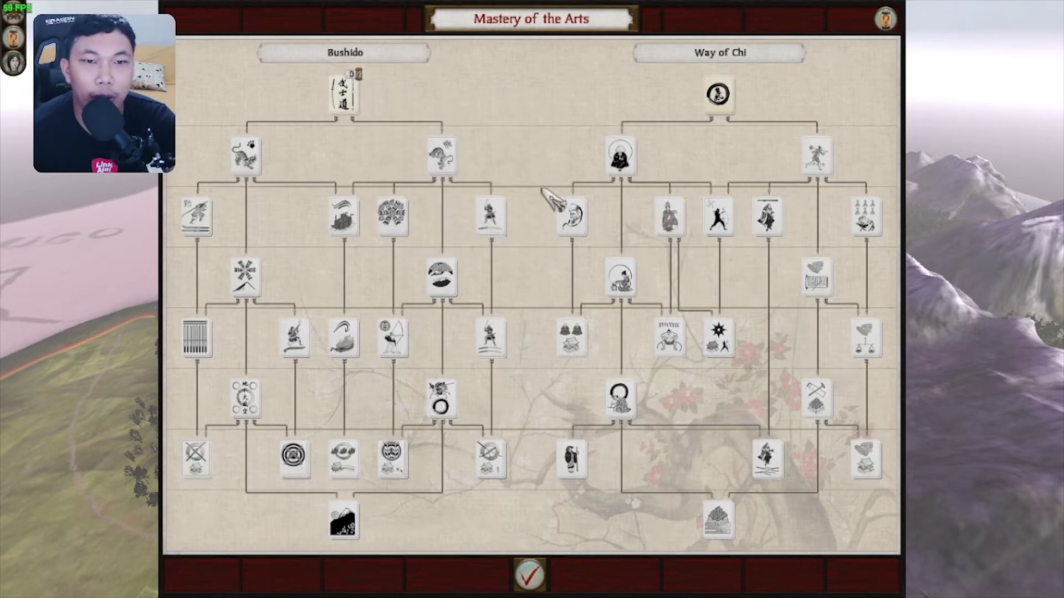
click(865, 460)
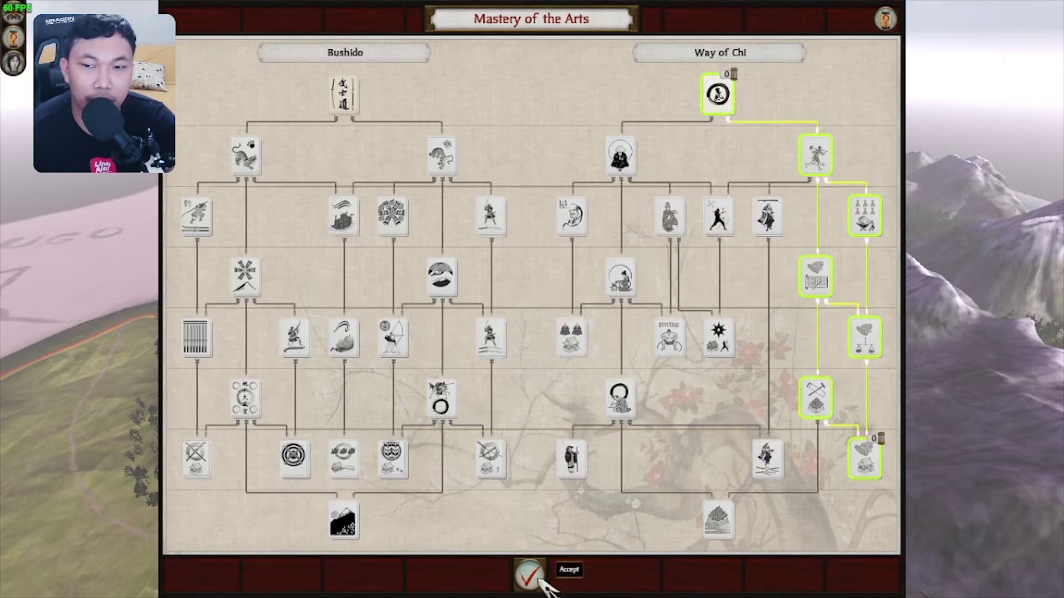
click(538, 579)
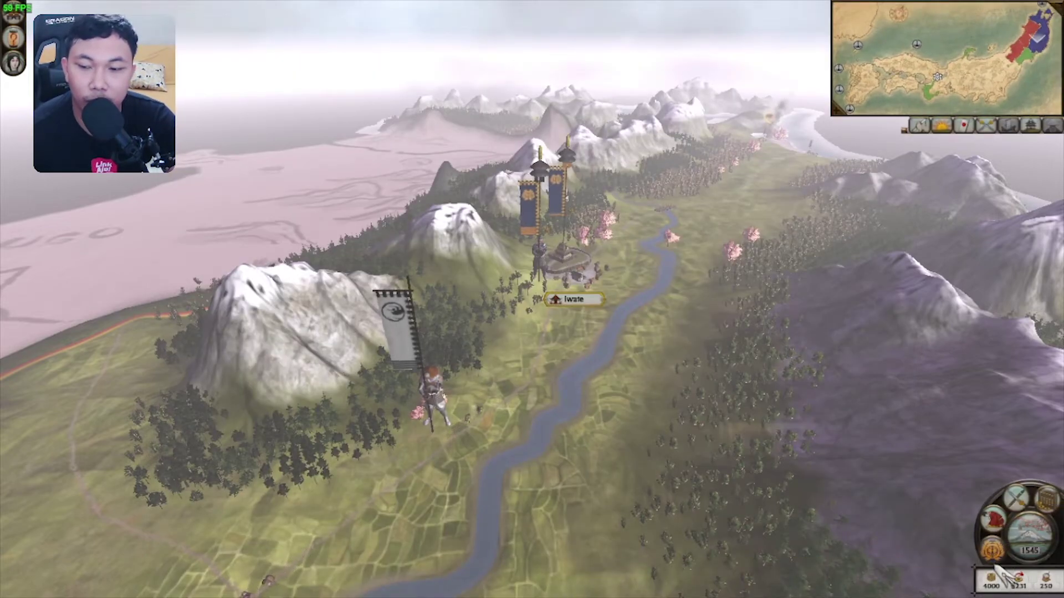
Step: Open the Finance overview to examine the tax level and projected income, and close it
click(1042, 518)
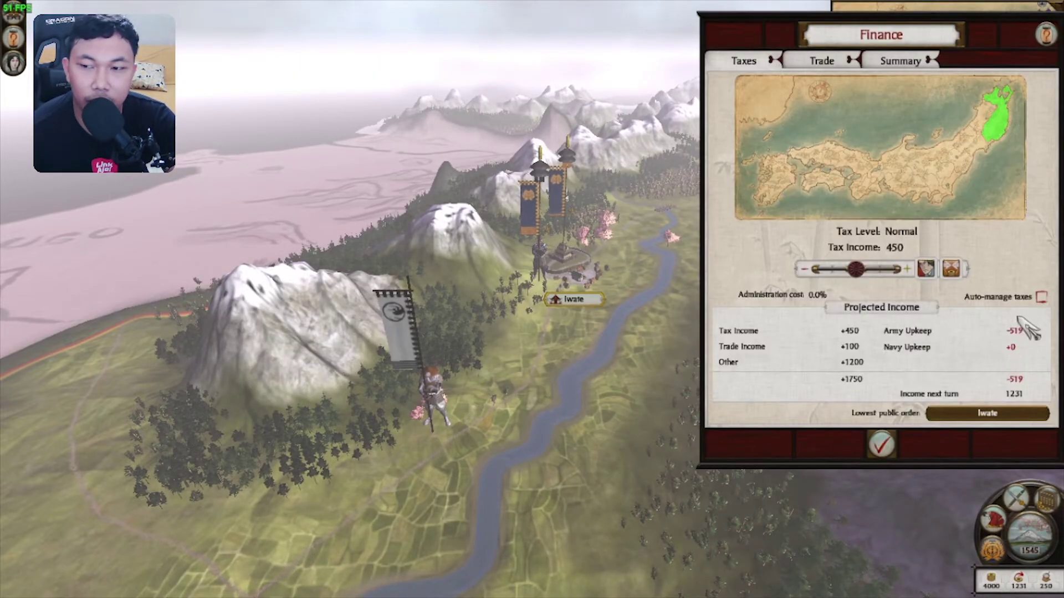
click(882, 445)
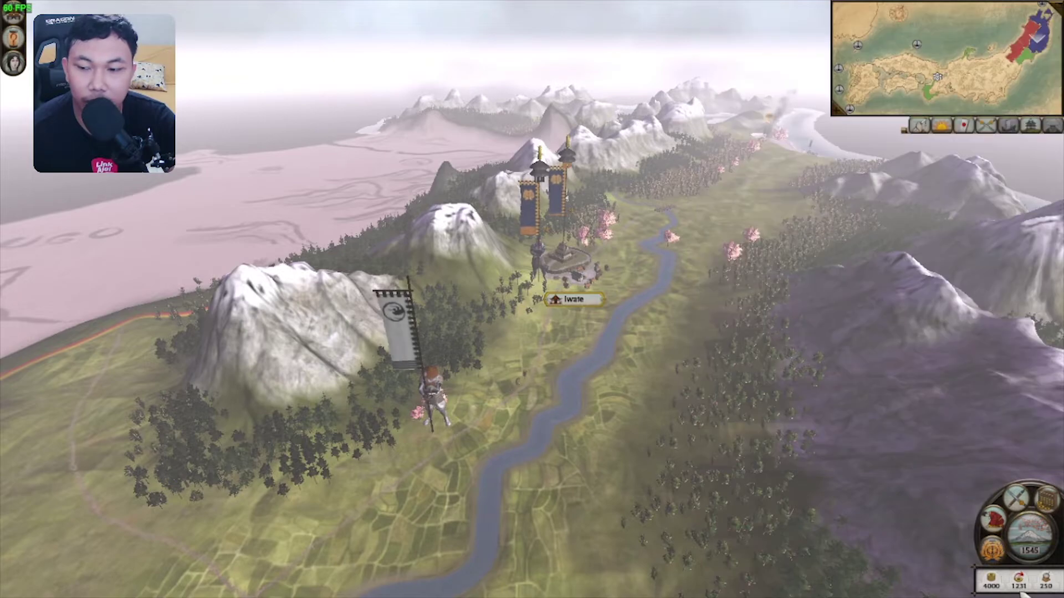
Step: Select the Iwate castle town and queue its 1600 castle upgrade and the Improved Irrigation farm upgrade
click(568, 258)
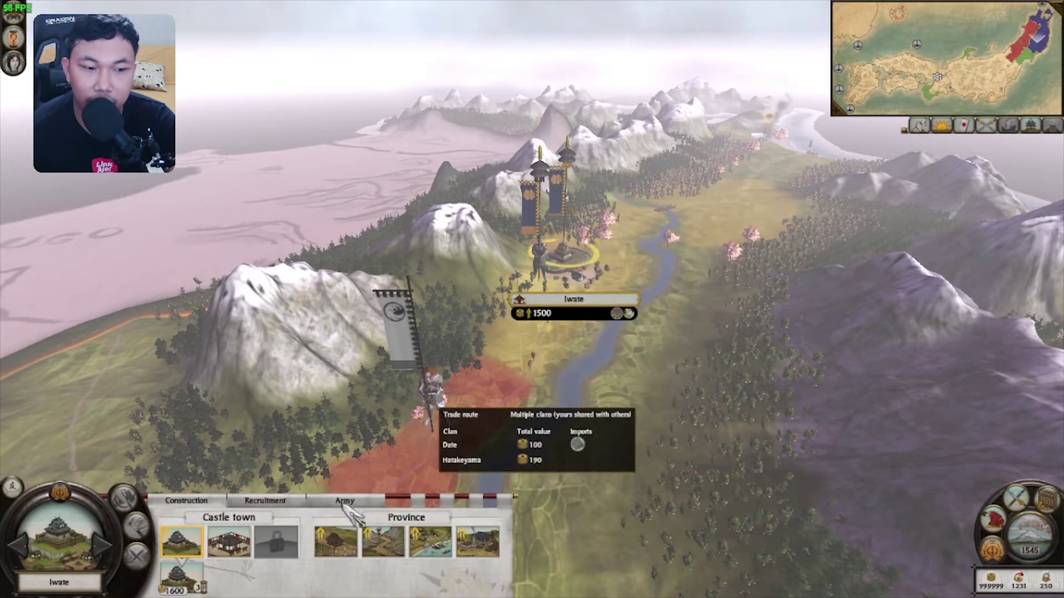
click(210, 570)
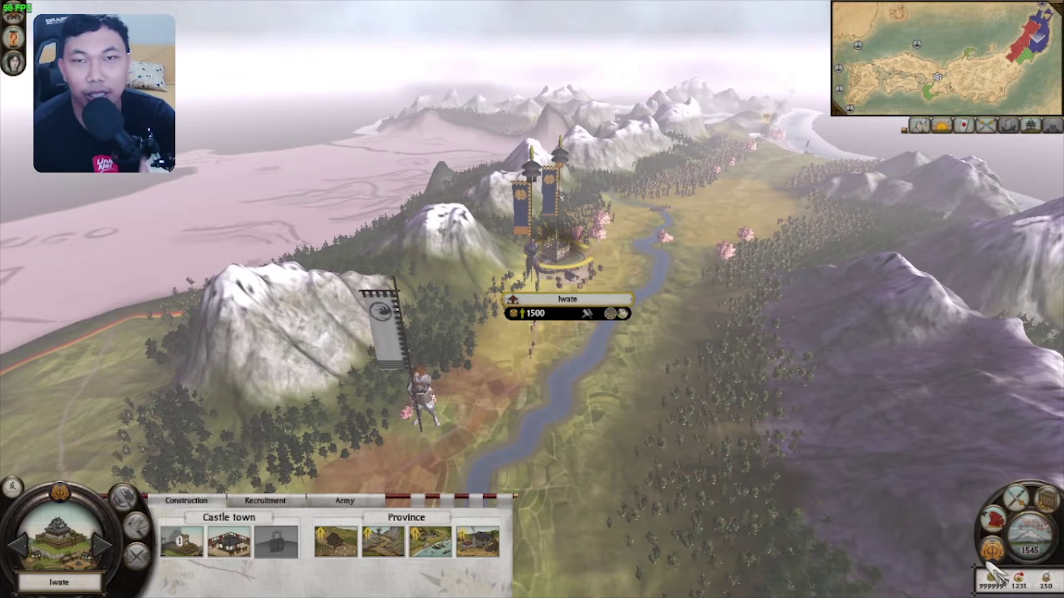
click(335, 542)
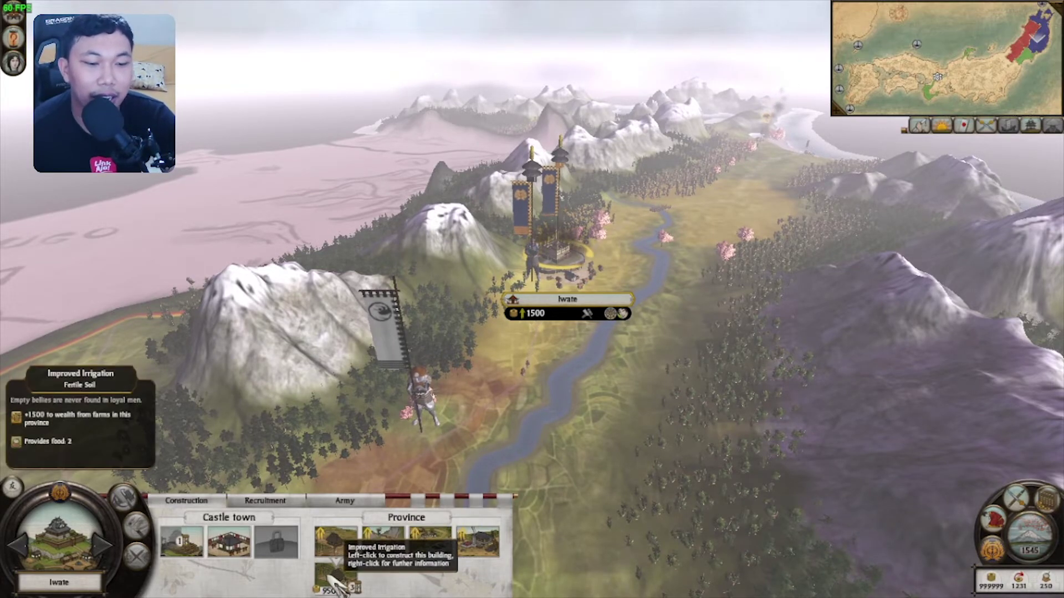
click(366, 565)
Step: Queue upgrades for Iwate's second and third province buildings and bring up the upgrade options of the fourth
click(383, 541)
click(382, 576)
click(430, 542)
click(429, 576)
click(477, 541)
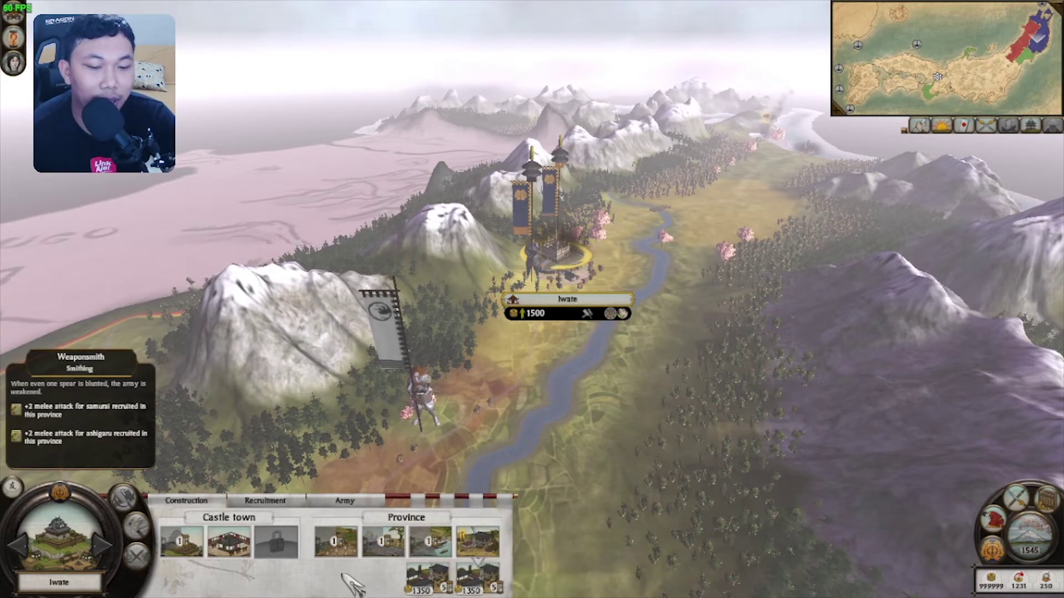